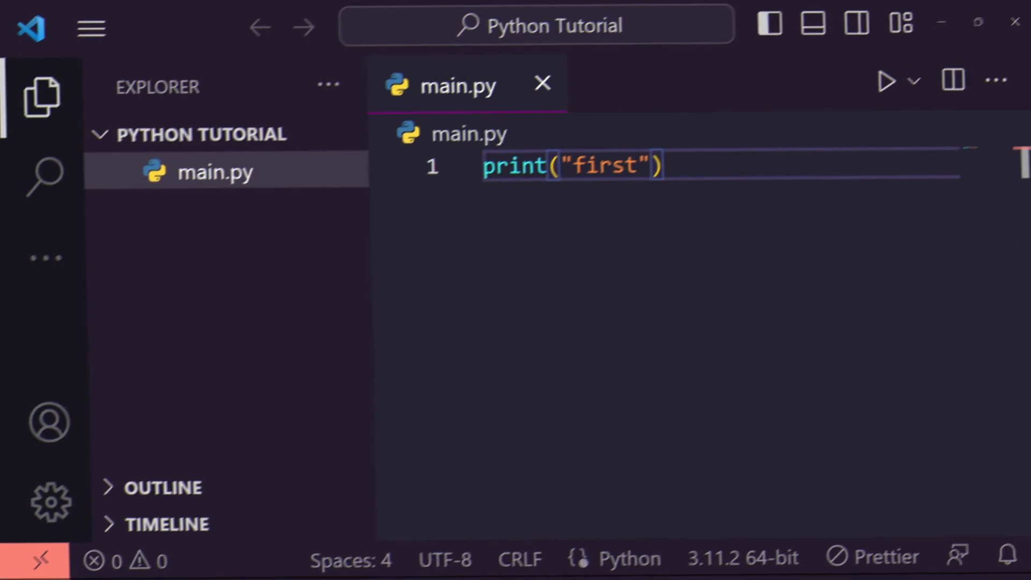
Step: Change the print statement in main.py to print("My First Python Program") and run the file
key(BackSpace)
key(BackSpace)
key(BackSpace)
key(BackSpace)
key(BackSpace)
key(BackSpace)
key(BackSpace)
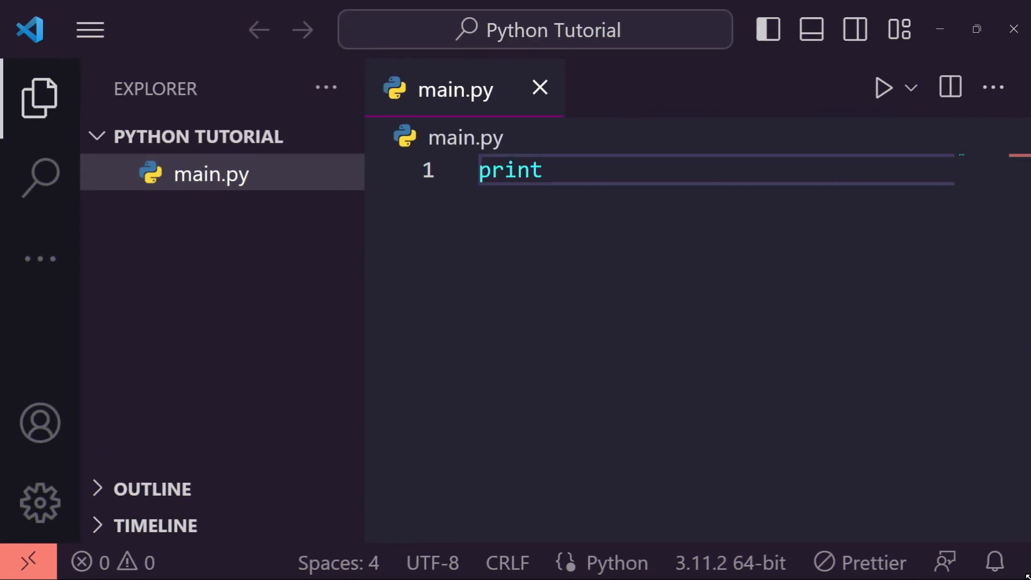
text(("My First Python Program.)
key(BackSpace)
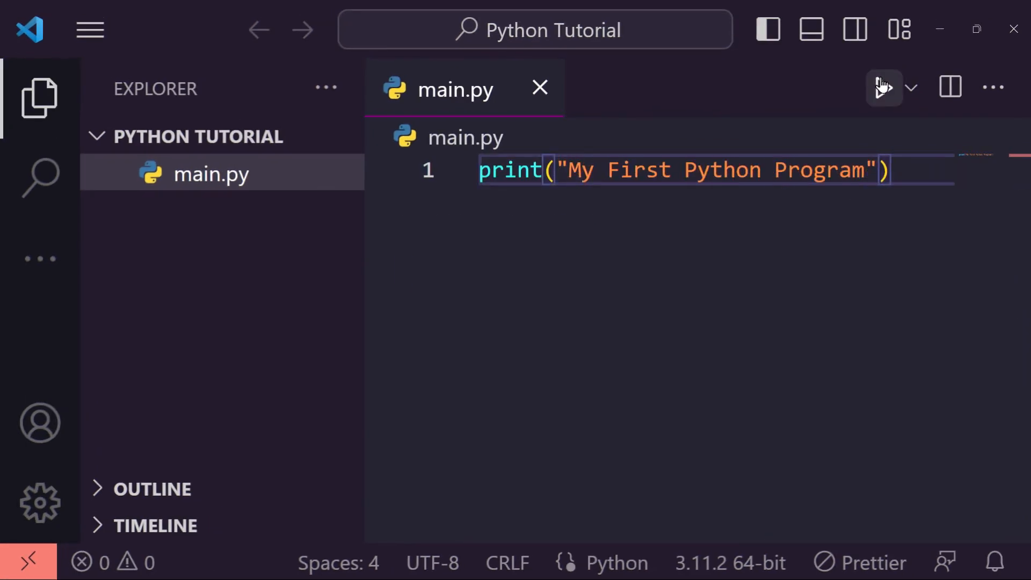
click(883, 87)
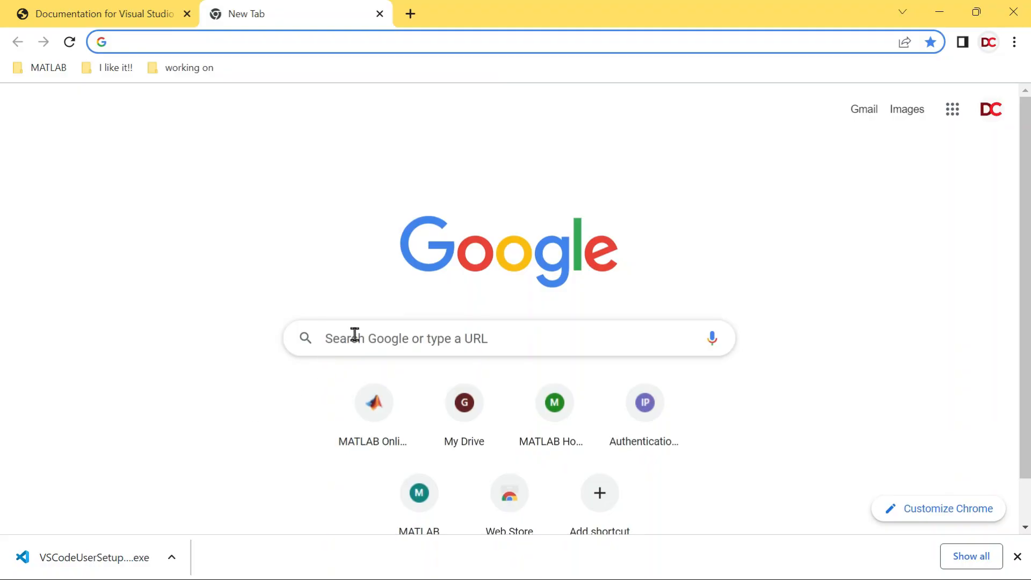
Step: In Chrome, search Google for python and open the official Python.org website
click(354, 334)
text(python)
key(Return)
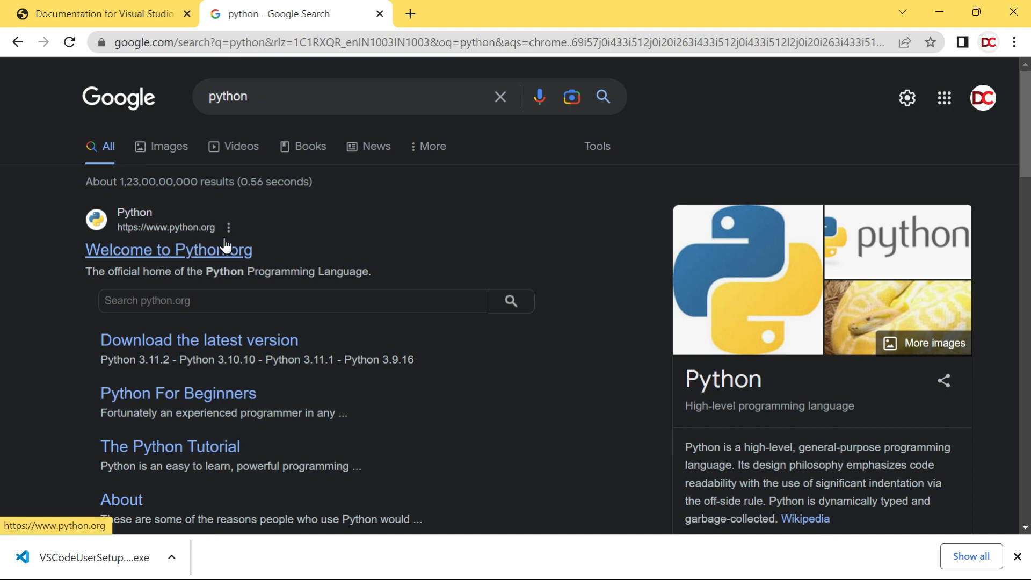
click(204, 248)
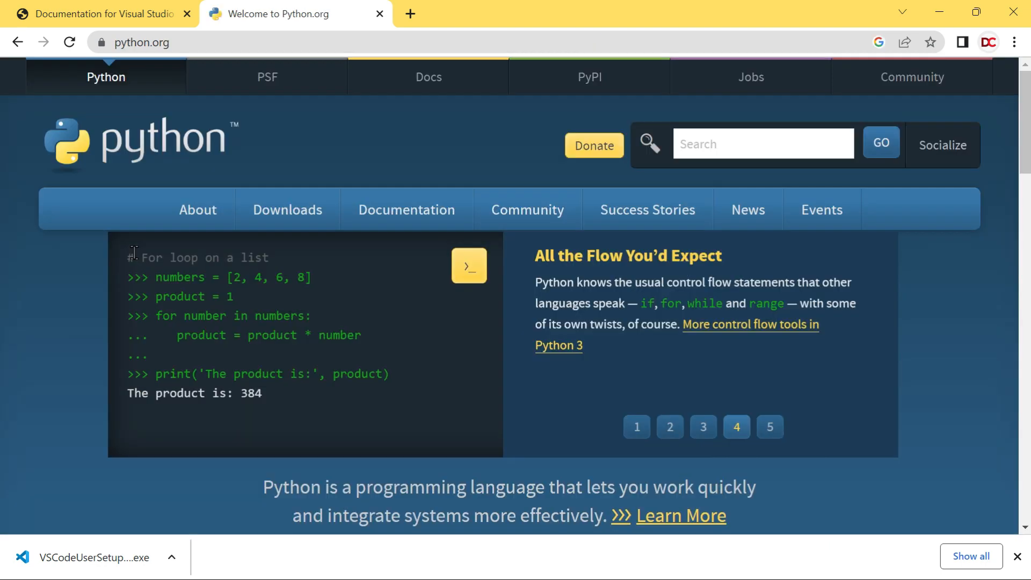
Step: Download the Python 3.11.2 Windows installer from the Python downloads page and save it as python-3.11.2-amd64.exe in Downloads
click(267, 210)
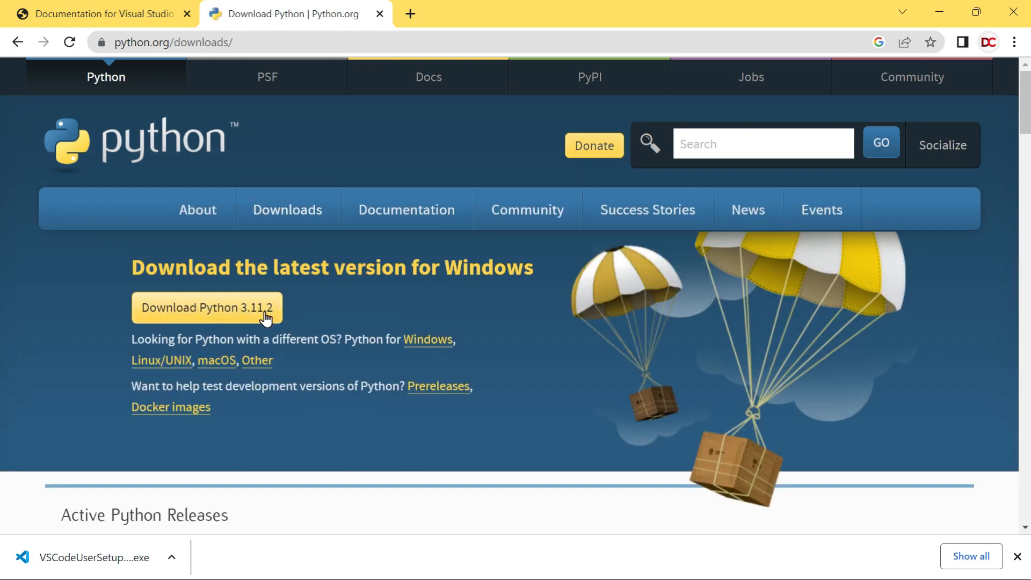
click(270, 319)
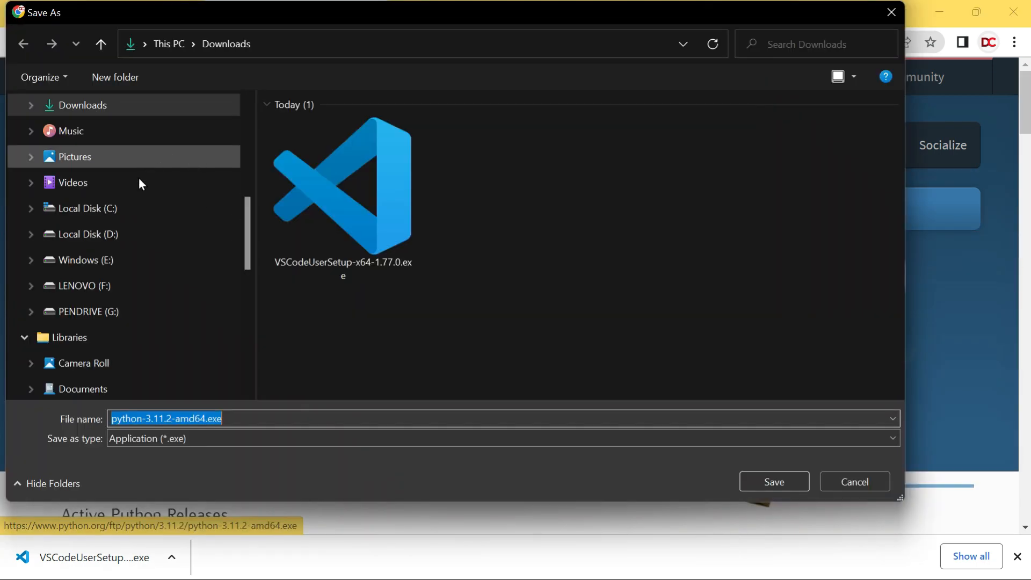
click(775, 479)
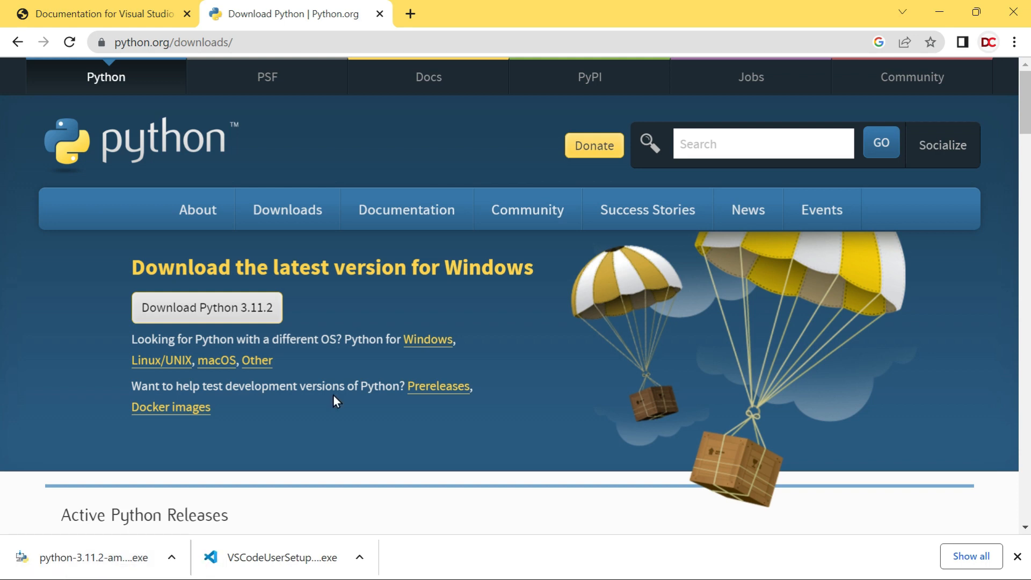
Step: Launch python-3.11.2-amd64.exe from its download folder and install Python with default settings, admin privileges for py.exe and python.exe added to PATH
click(172, 558)
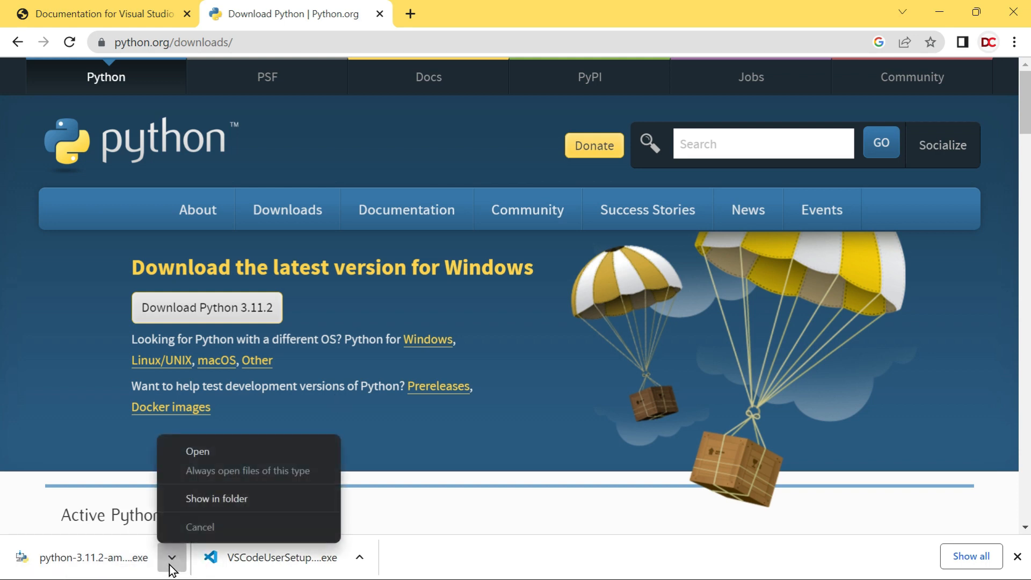
click(195, 498)
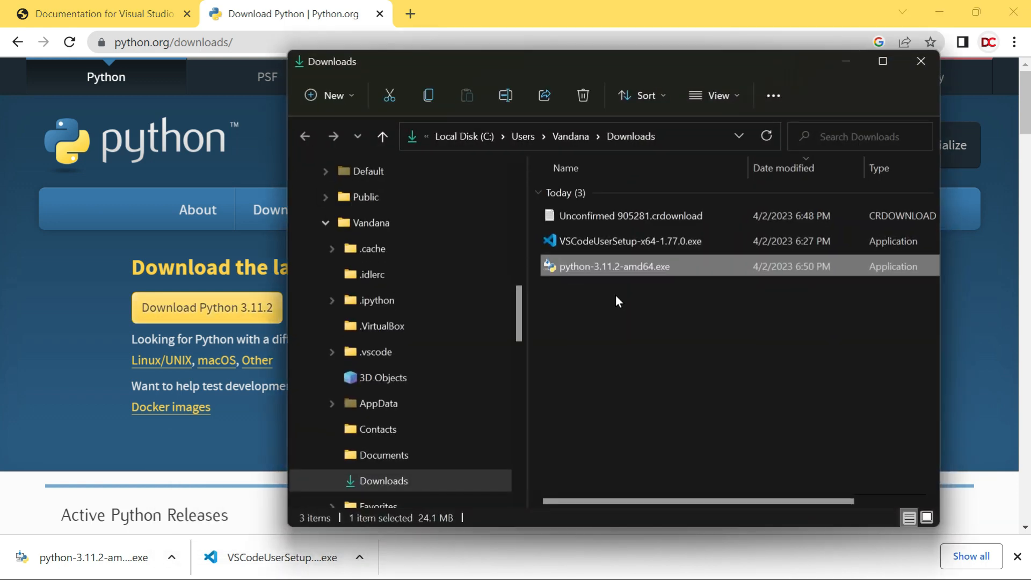
right_click(633, 269)
click(695, 345)
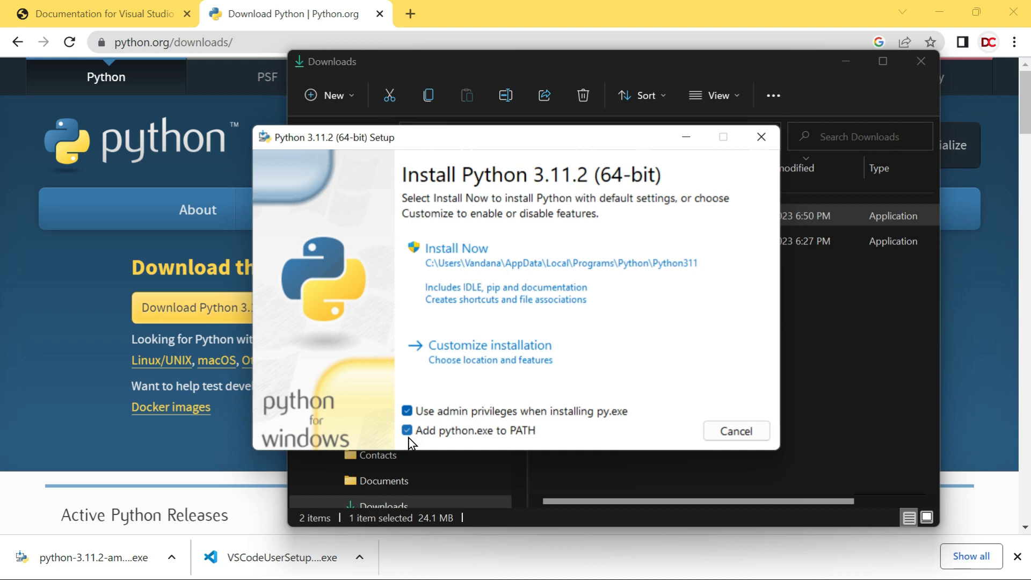
click(479, 257)
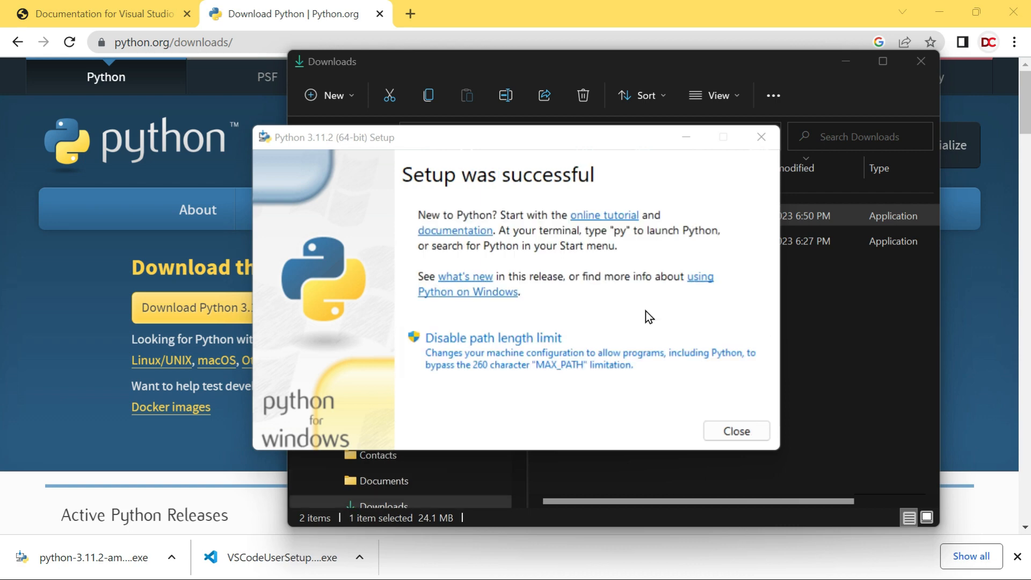
click(734, 432)
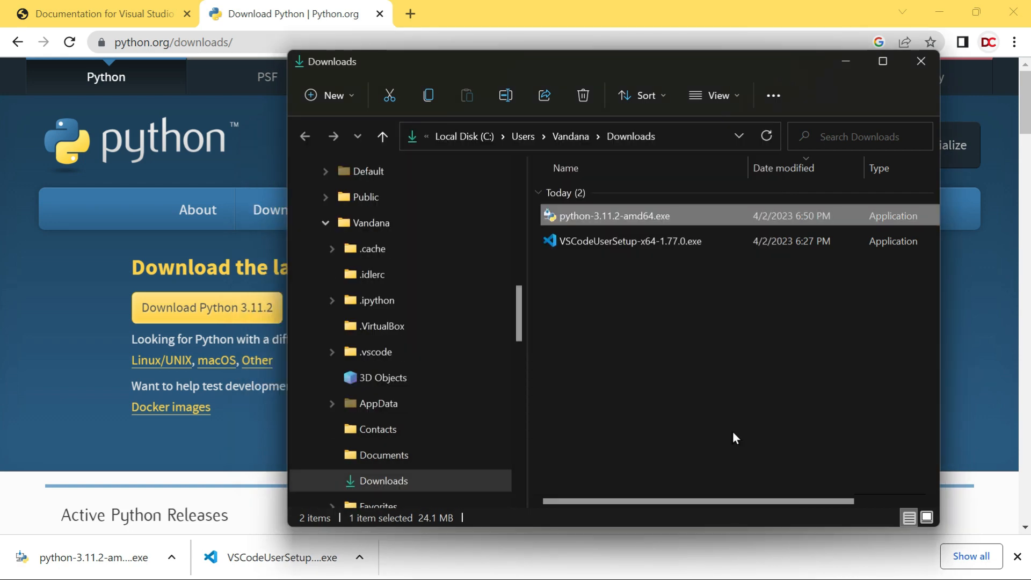
Step: Open Command Prompt and check the installed Python version with python --version, highlighting the reported version
key(super)
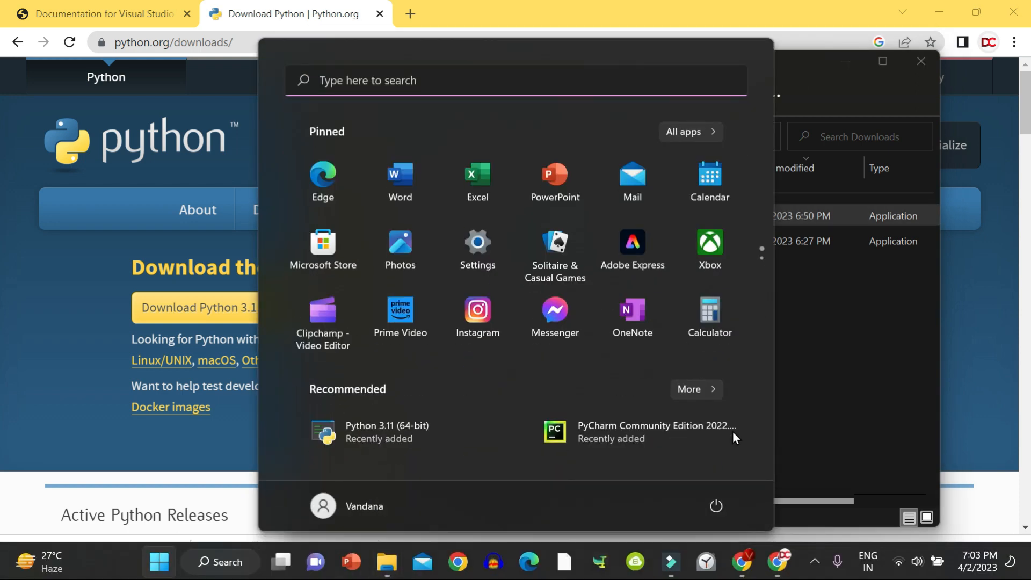
text(cmd)
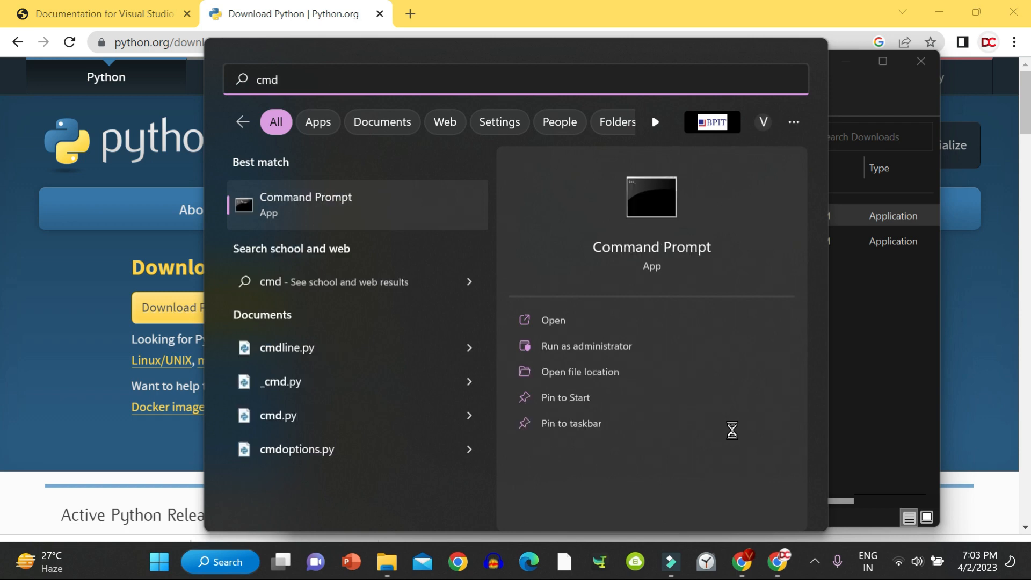
key(Return)
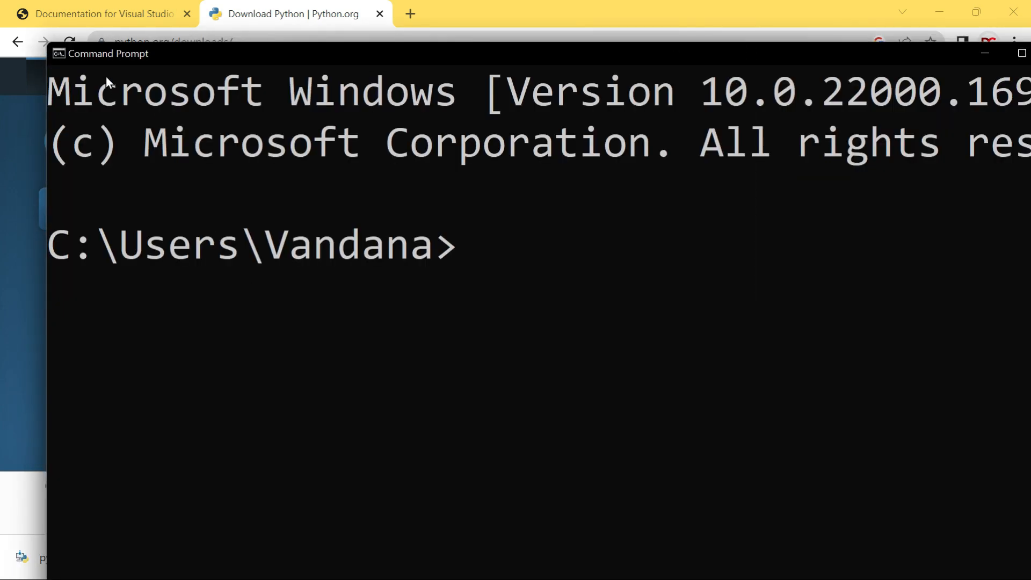
text(pytho)
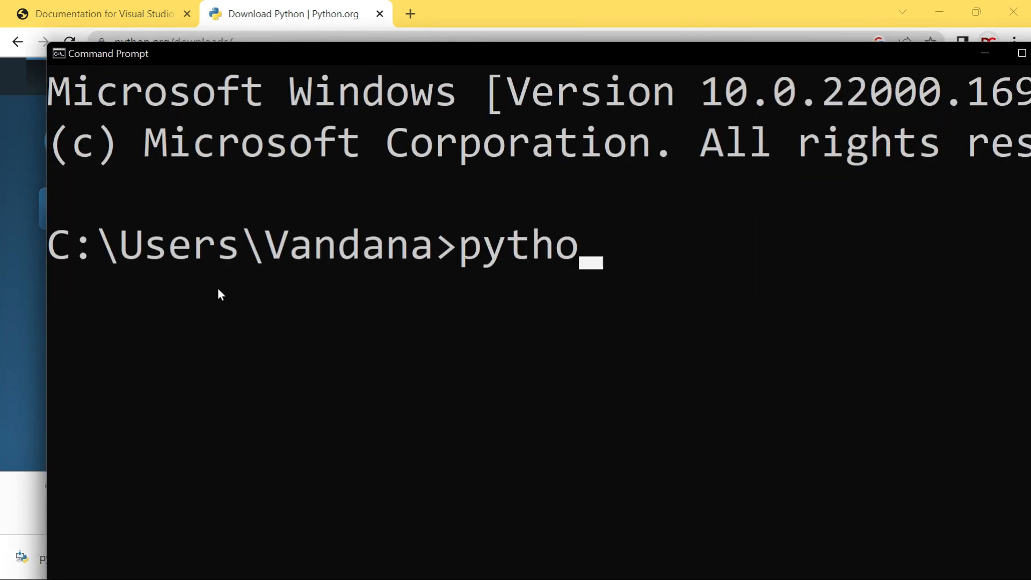
text(n --)
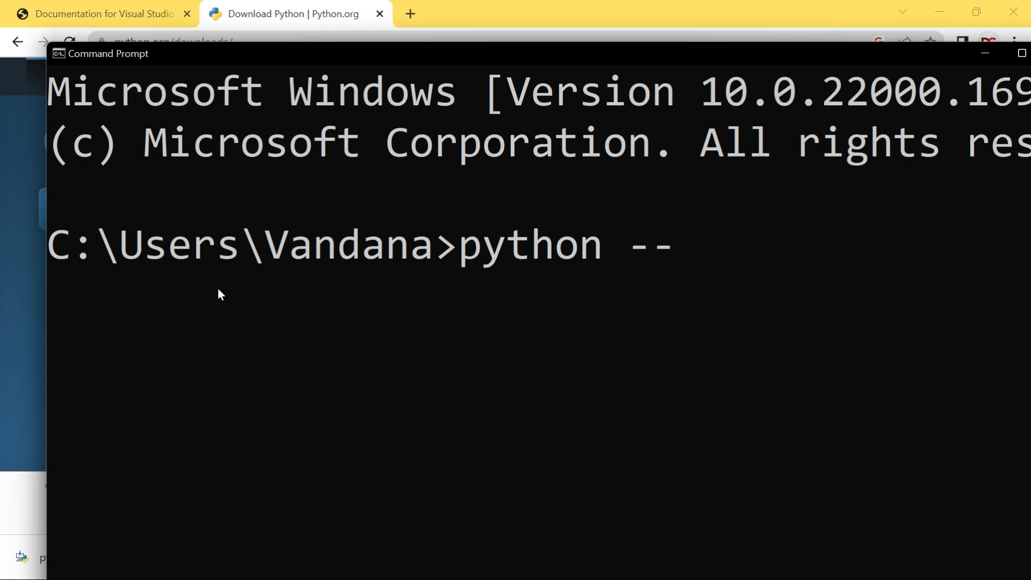
text(version)
key(Return)
click(397, 295)
drag(59, 301, 383, 301)
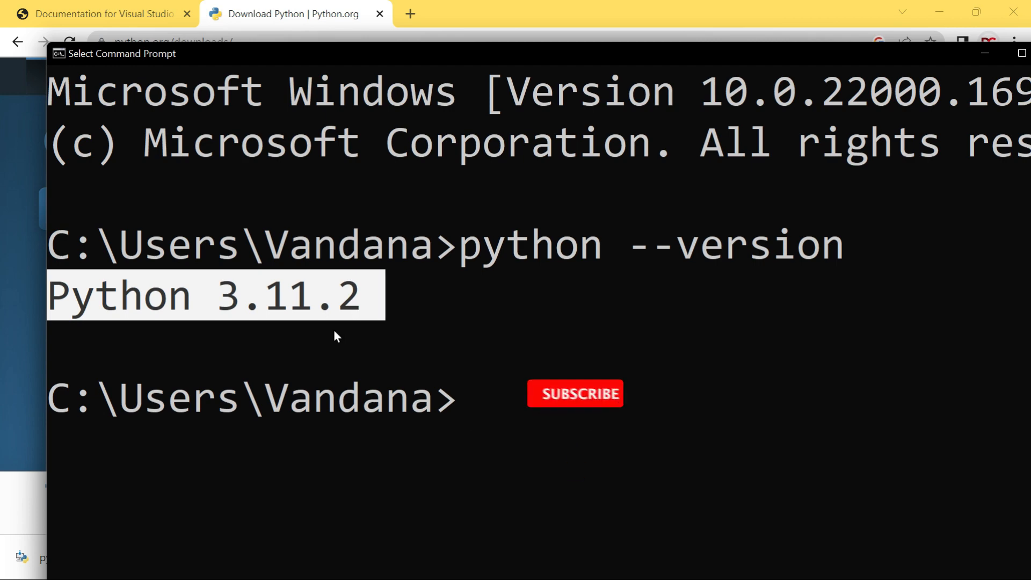
drag(218, 297, 375, 302)
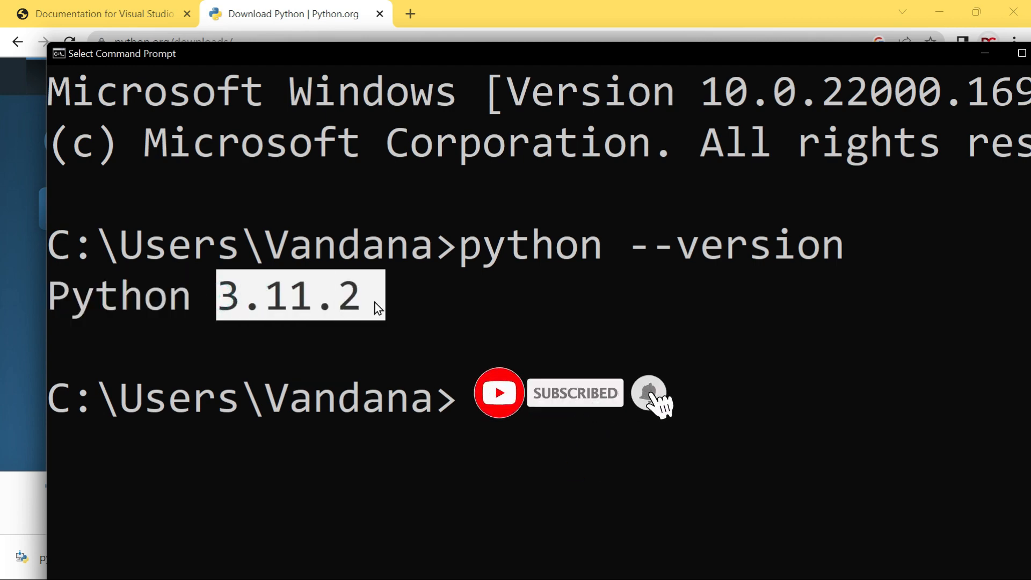
click(375, 302)
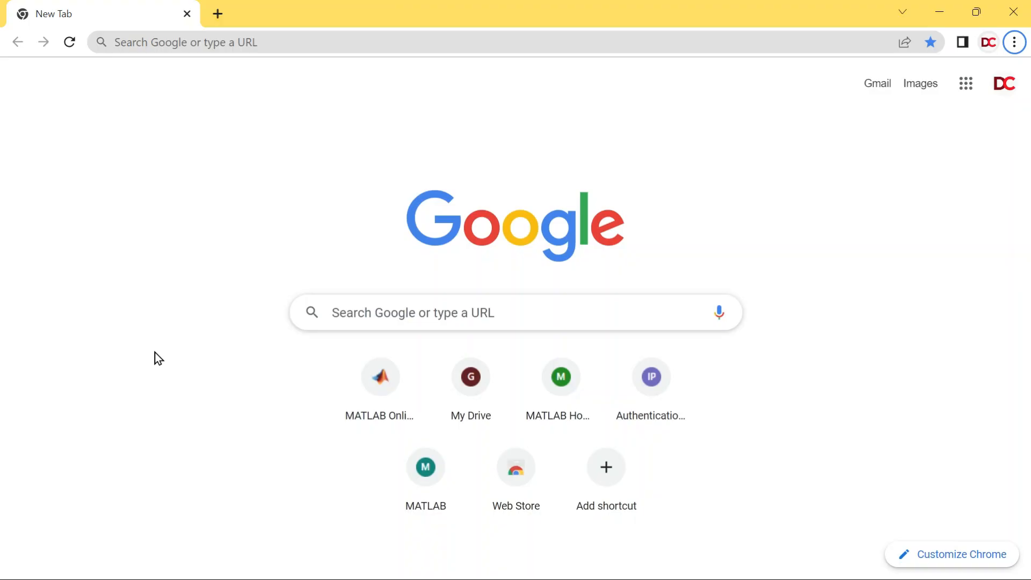
Step: In Chrome, search Google for vs code and open the official Visual Studio Code website
click(347, 312)
text(v)
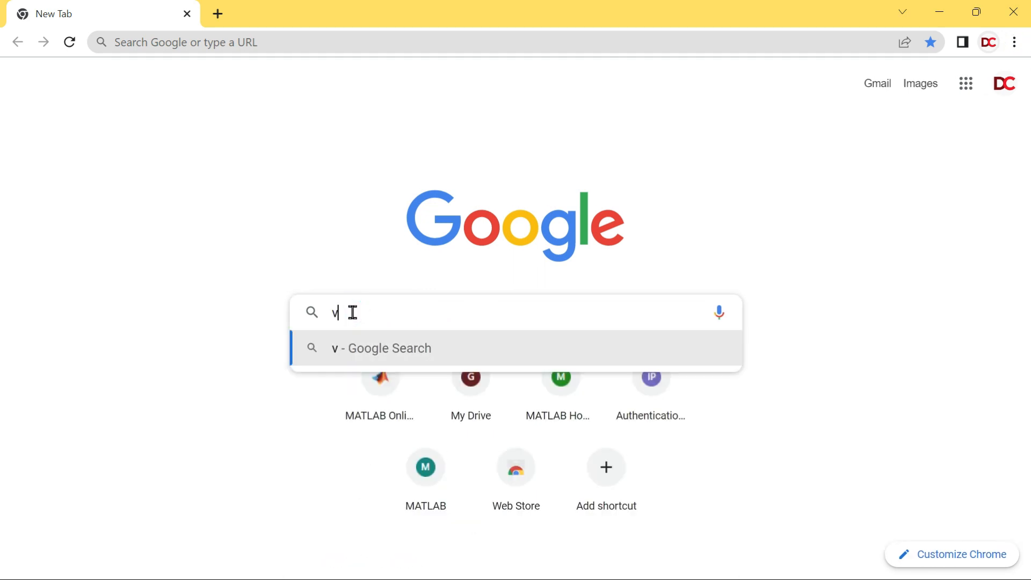
text(s code)
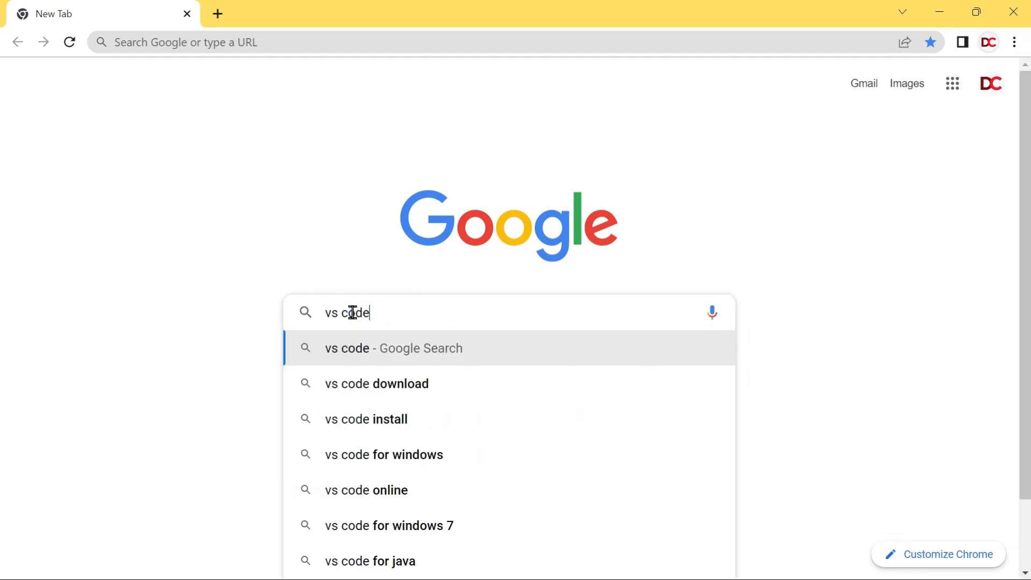
key(Return)
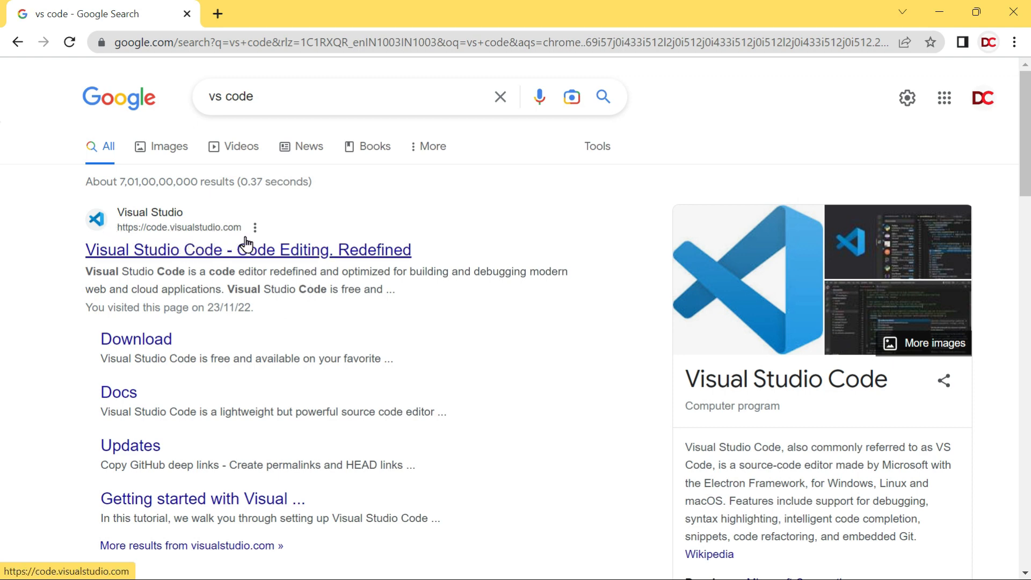
click(228, 250)
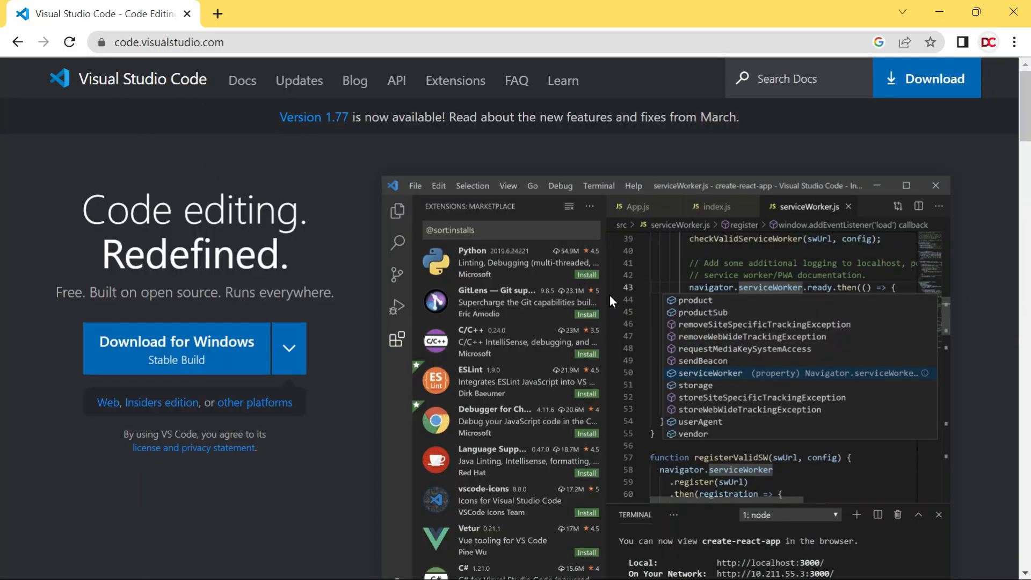
Step: Download the Windows version of Visual Studio Code and save VSCodeUserSetup-x64-1.77.0.exe in Downloads
click(925, 94)
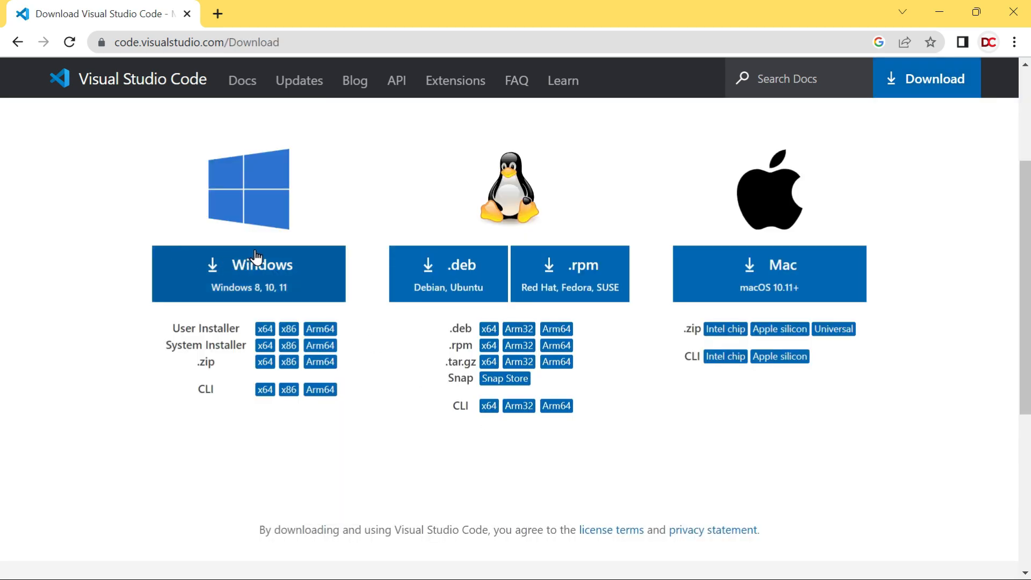
click(273, 261)
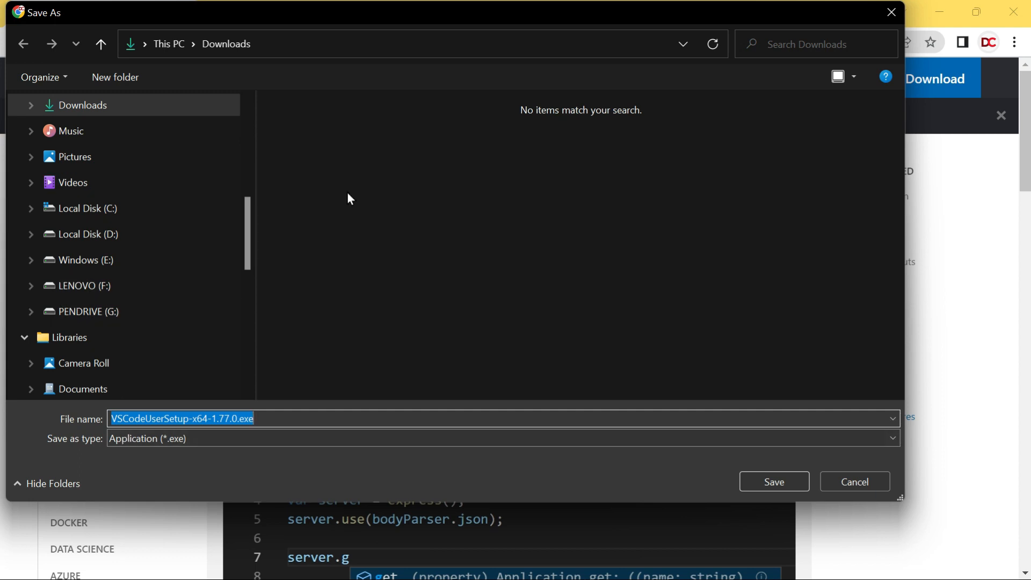
click(122, 43)
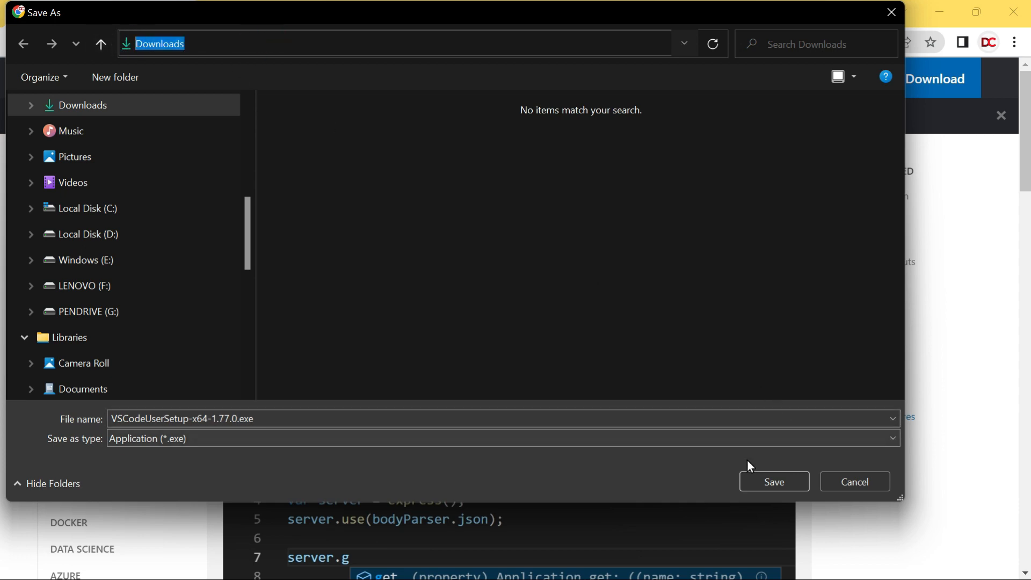
click(779, 479)
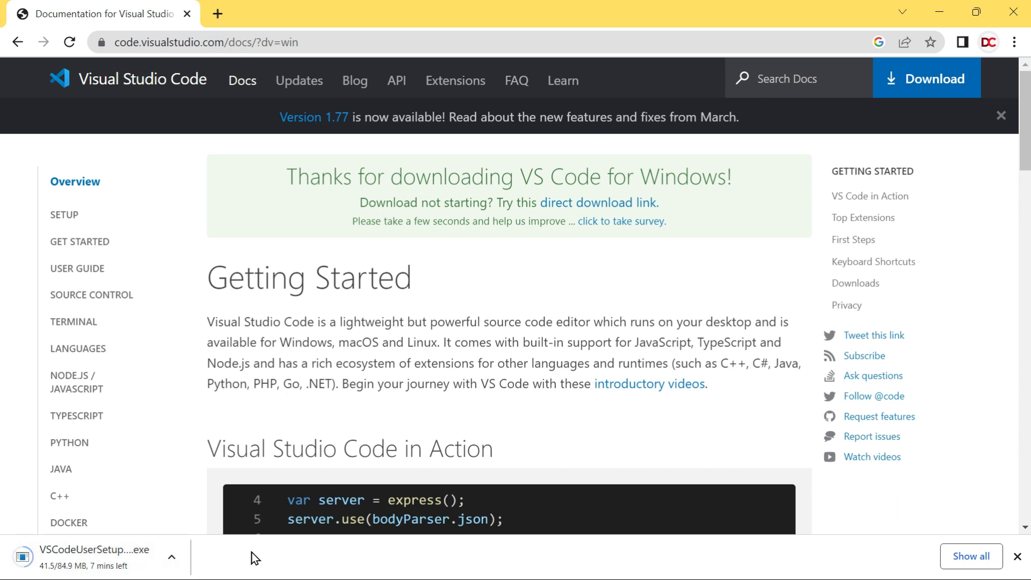
Step: Show the downloaded Visual Studio Code installer in its folder and launch VSCodeUserSetup-x64-1.77.0.exe
click(172, 559)
click(217, 497)
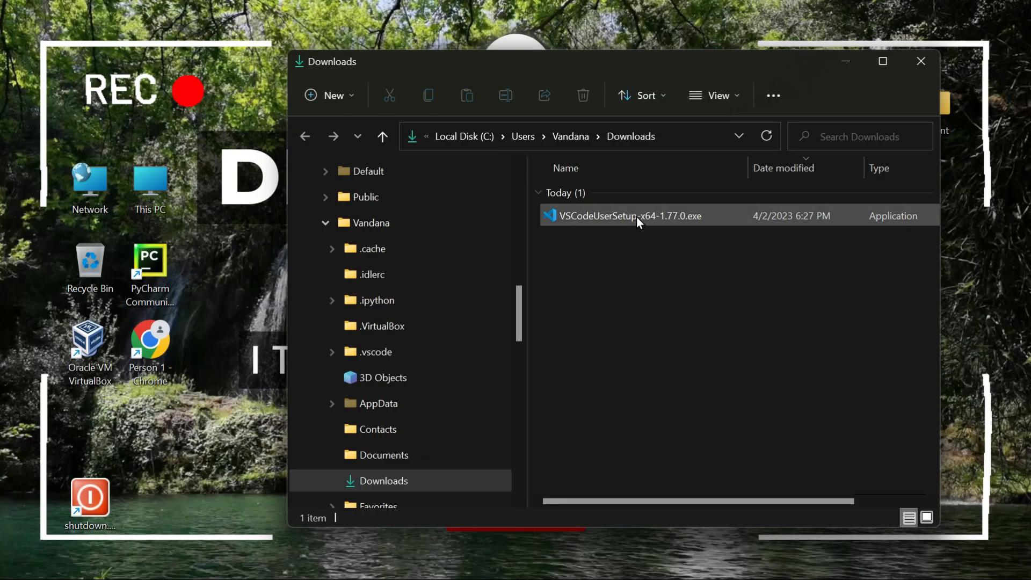
double_click(653, 215)
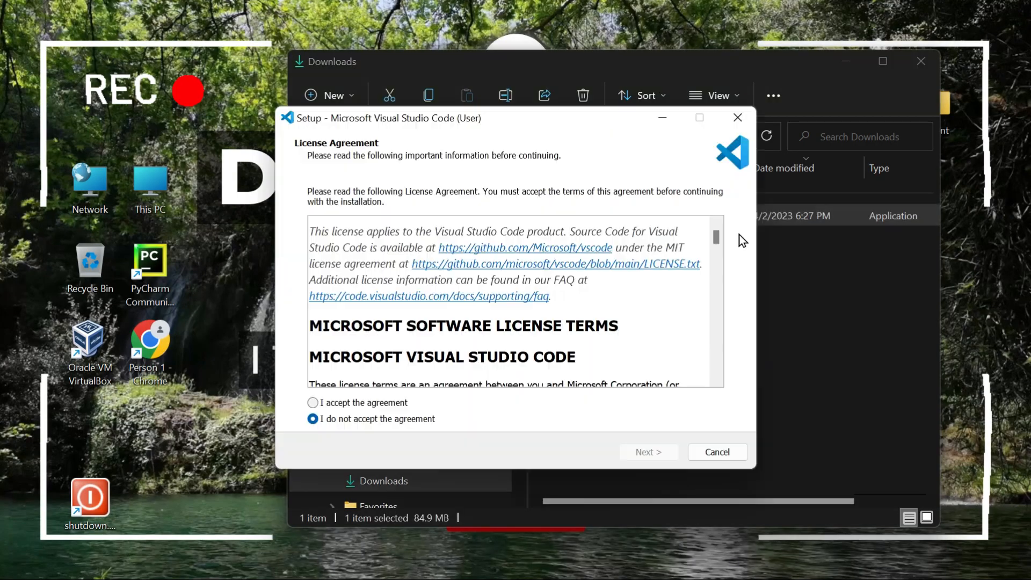
Step: Review and accept the Visual Studio Code license agreement, and continue to the destination location page
drag(713, 239, 730, 388)
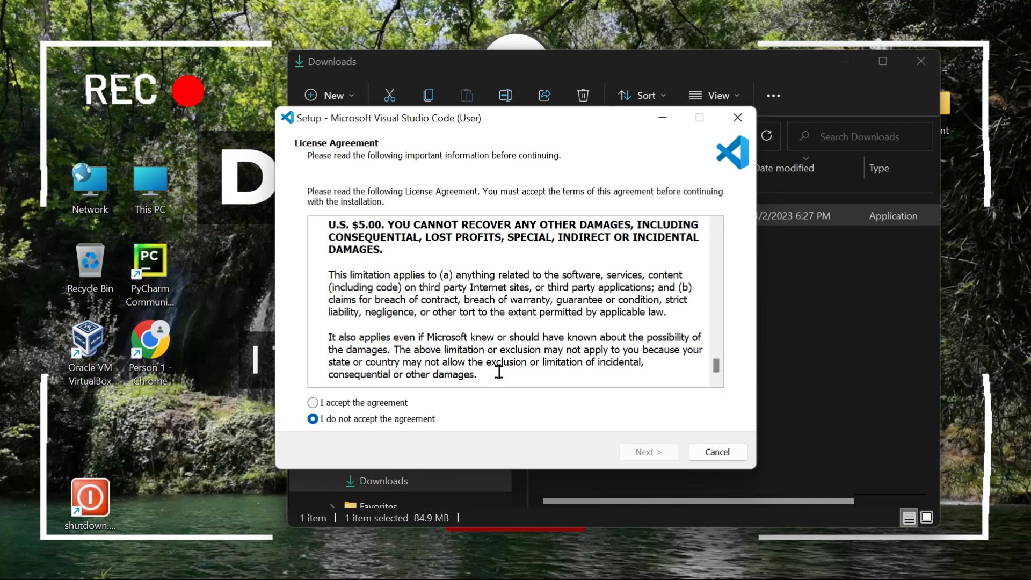
click(389, 403)
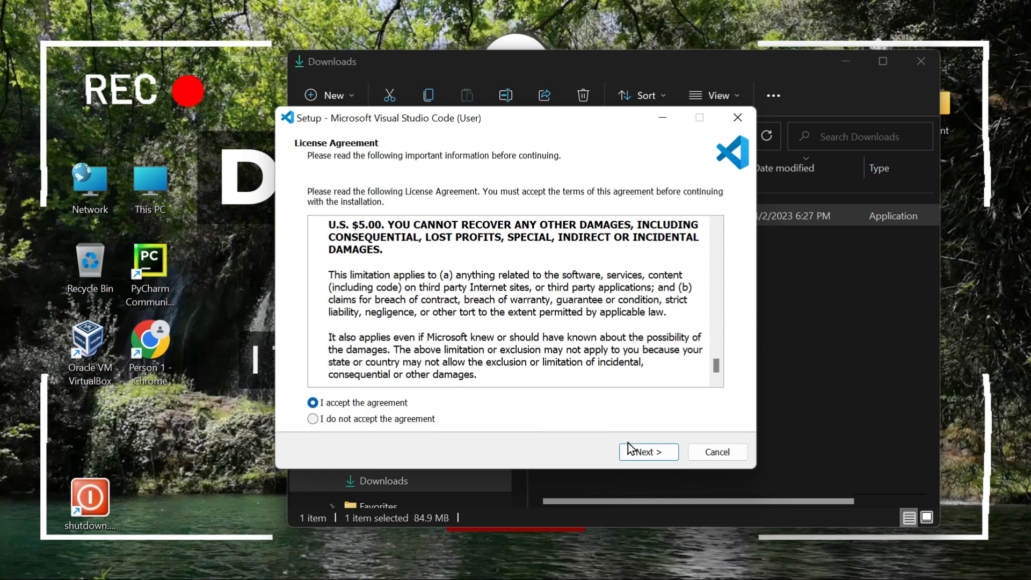
click(647, 452)
drag(569, 233, 306, 239)
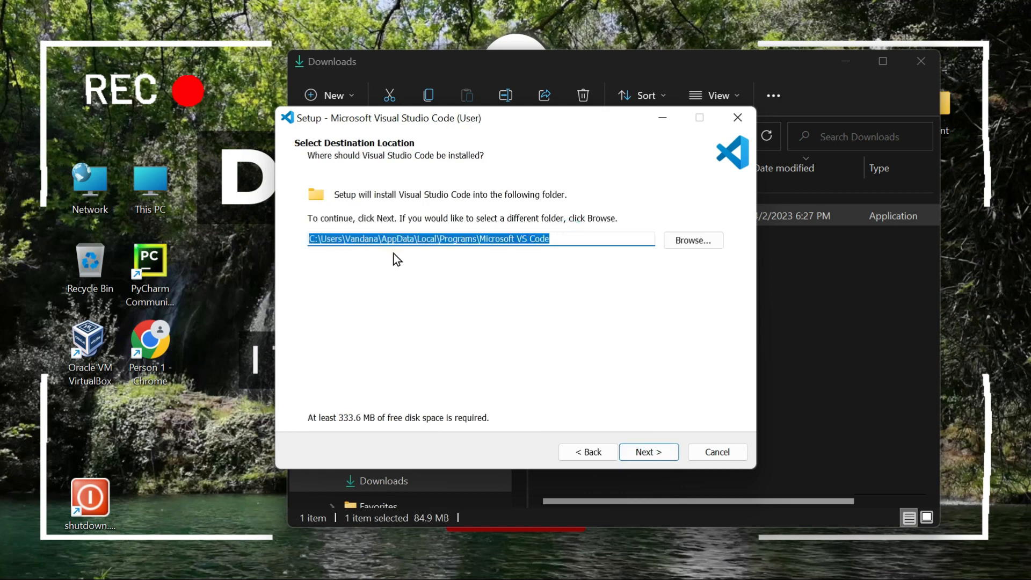
click(789, 252)
click(724, 218)
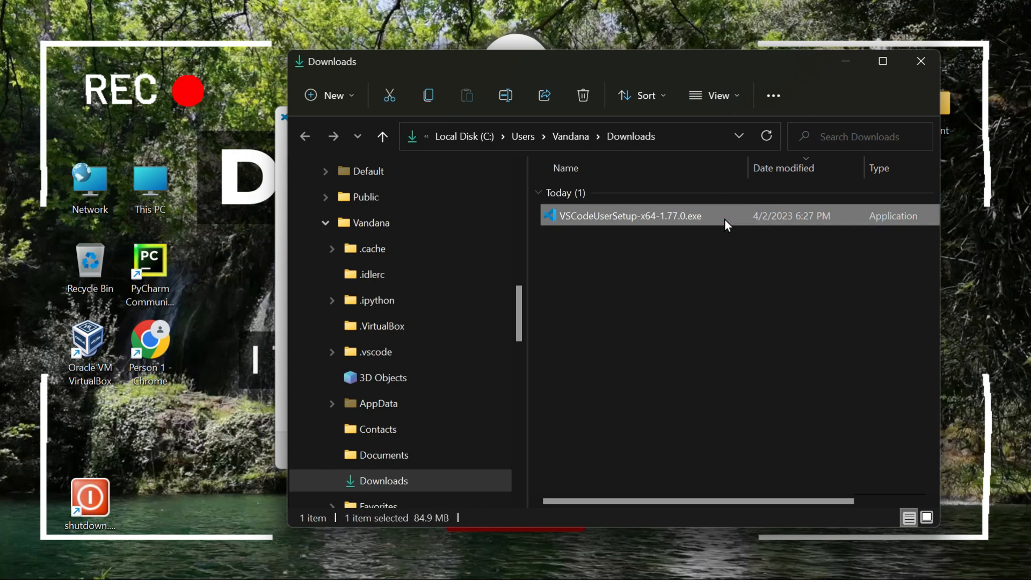
Step: Set the Visual Studio Code installation folder to E:\Local window C\Microsoft VS Code and continue to the additional tasks page
key(alt+Tab)
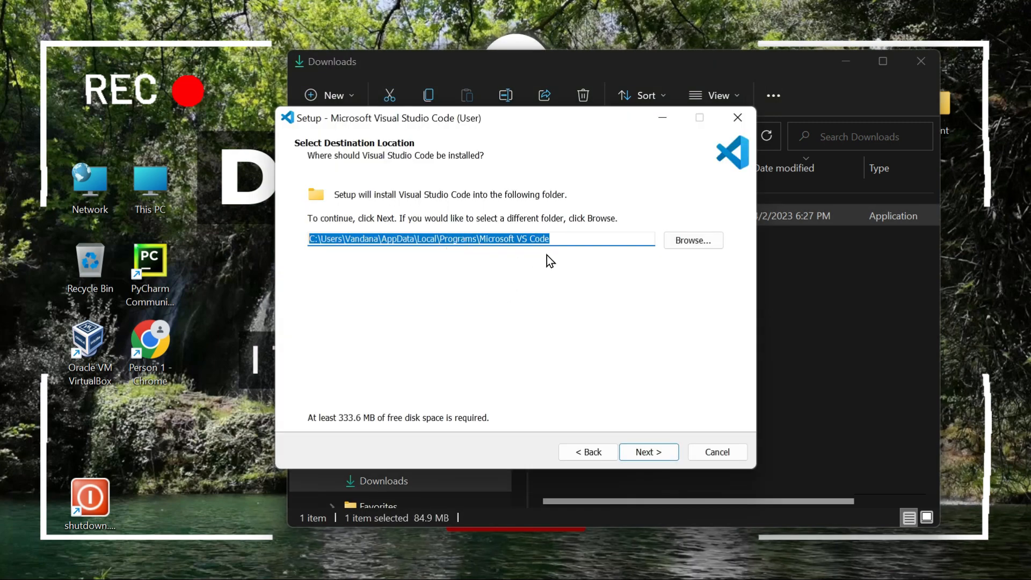
key(Tab)
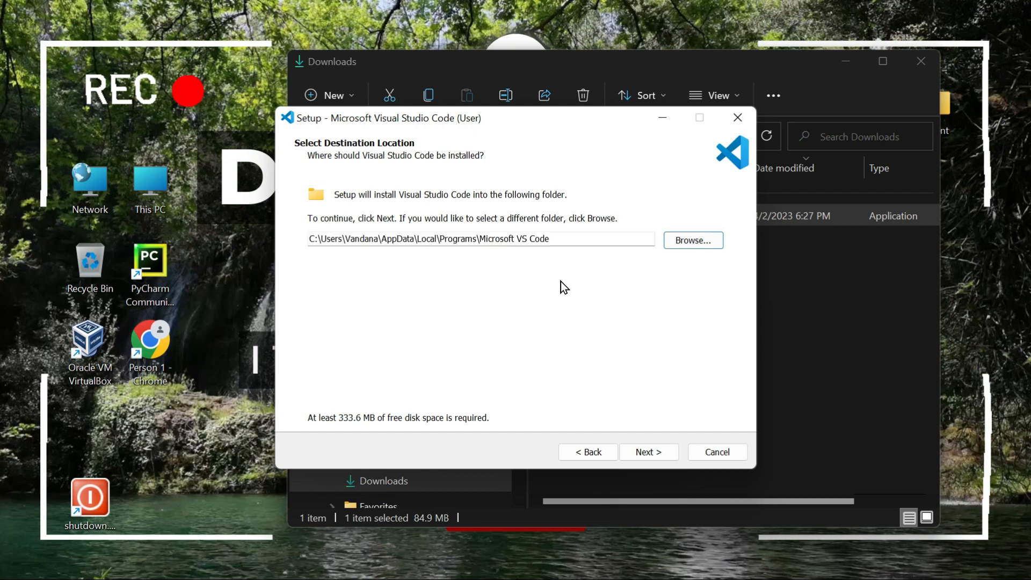
click(686, 240)
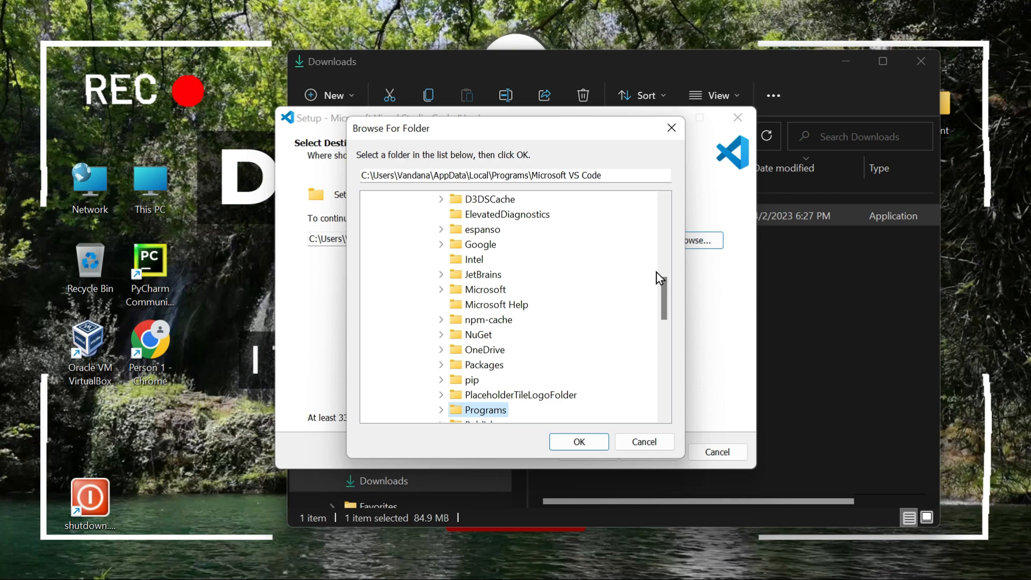
scroll(657, 273, up, 9)
click(383, 319)
click(368, 200)
double_click(422, 229)
drag(663, 235, 662, 290)
double_click(441, 335)
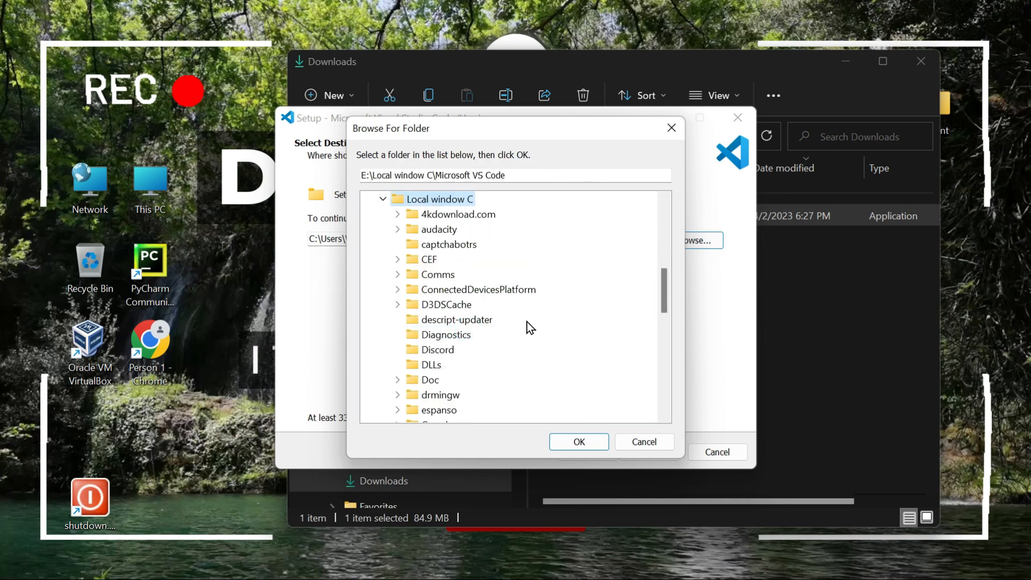
click(577, 441)
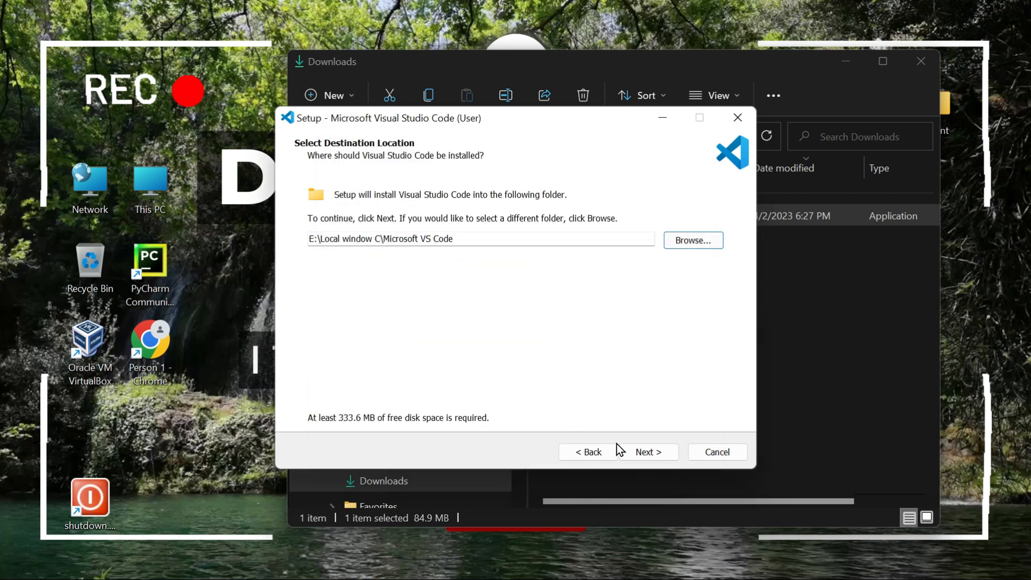
click(647, 452)
click(647, 452)
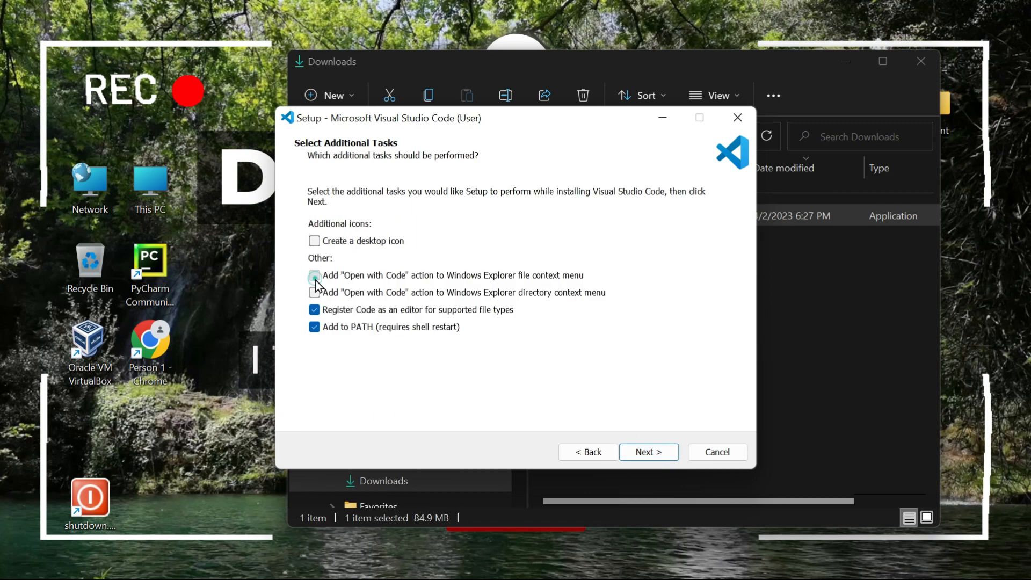
Step: Enable the desktop icon and both "Open with Code" context menu actions, install Visual Studio Code, and finish the setup
click(315, 294)
click(315, 241)
click(653, 451)
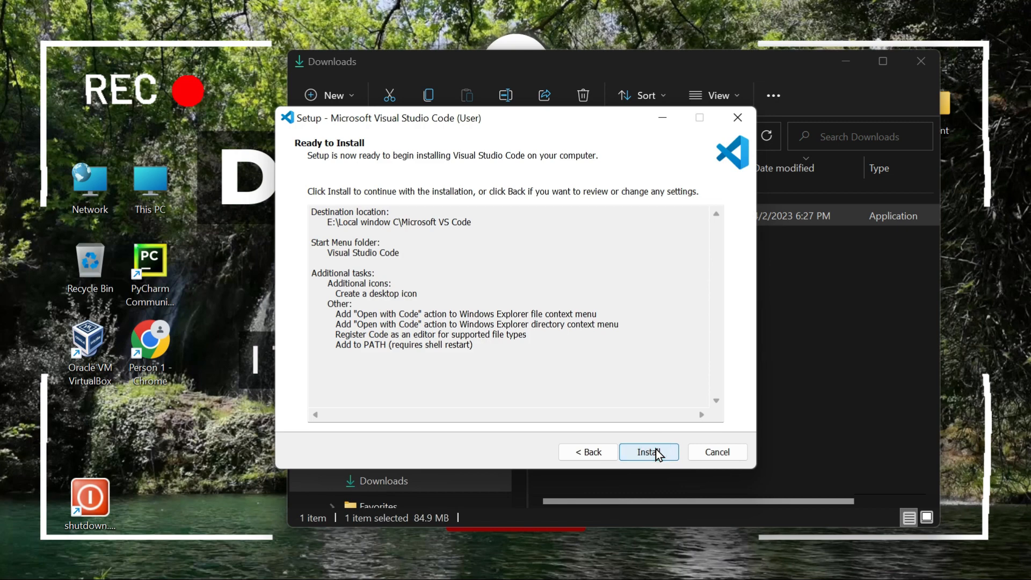
click(645, 451)
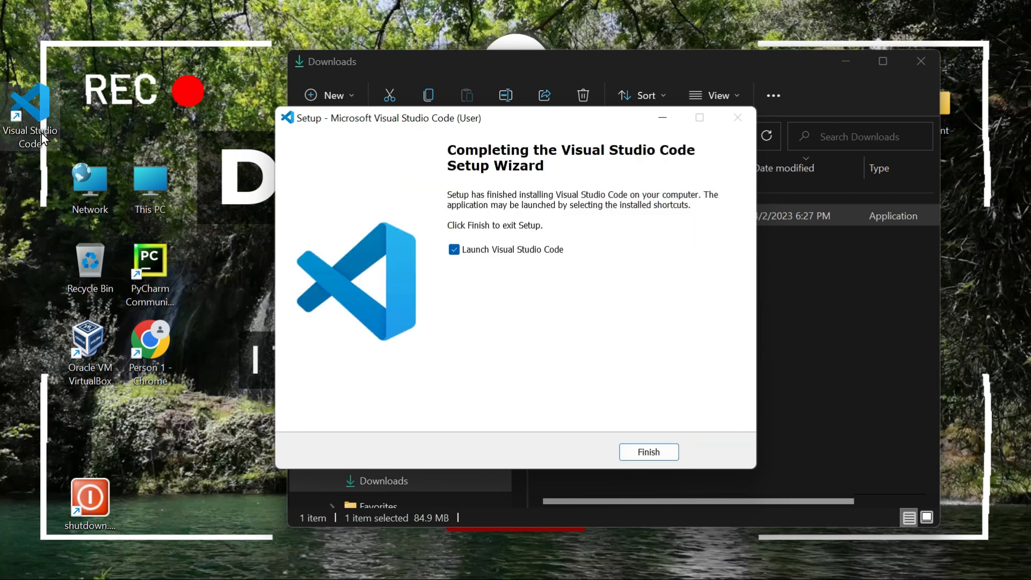
click(662, 451)
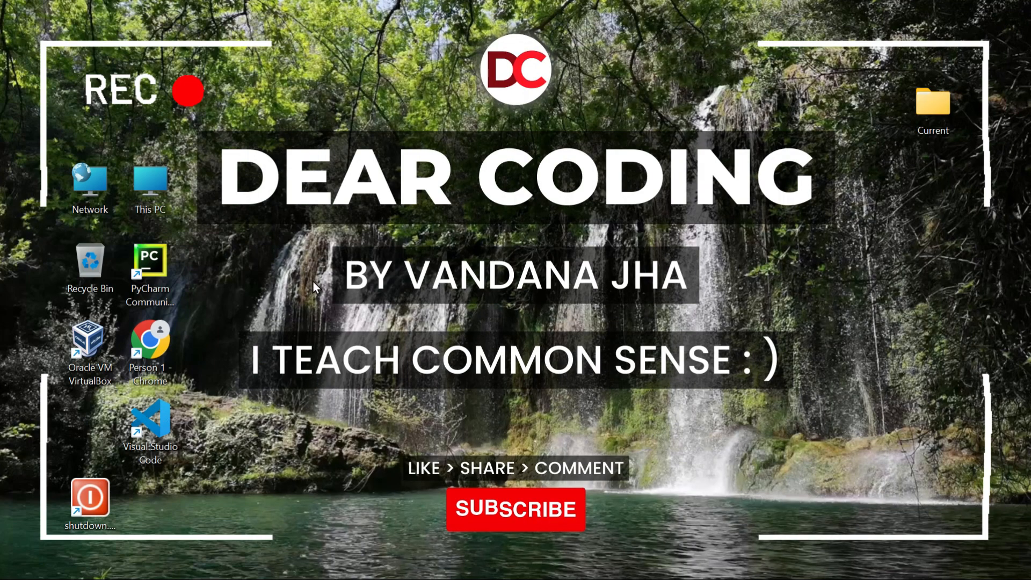
Step: Create a new folder named Python Tutorial on the desktop
right_click(314, 285)
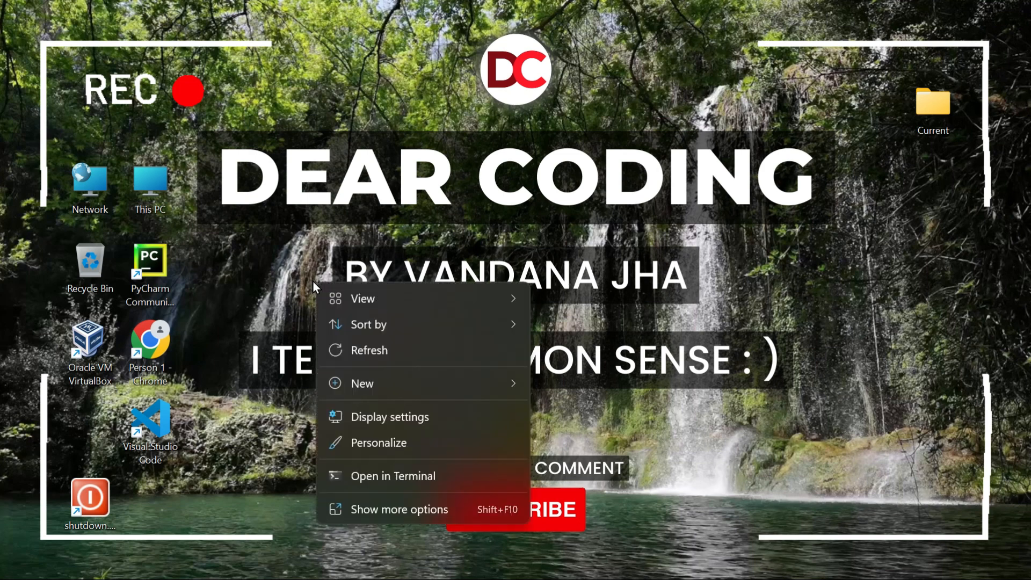
right_click(832, 228)
mouse_move(716, 322)
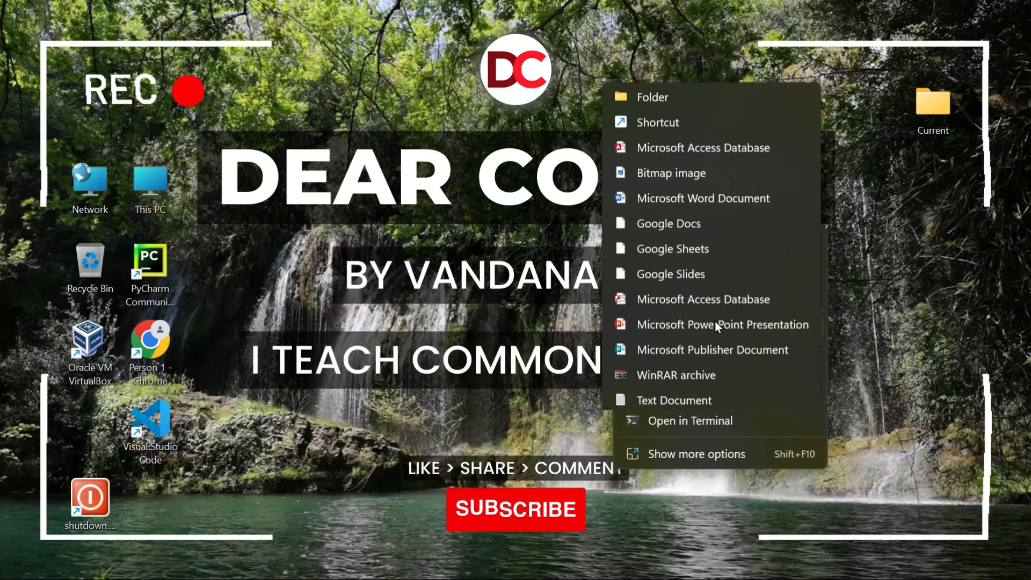
click(669, 43)
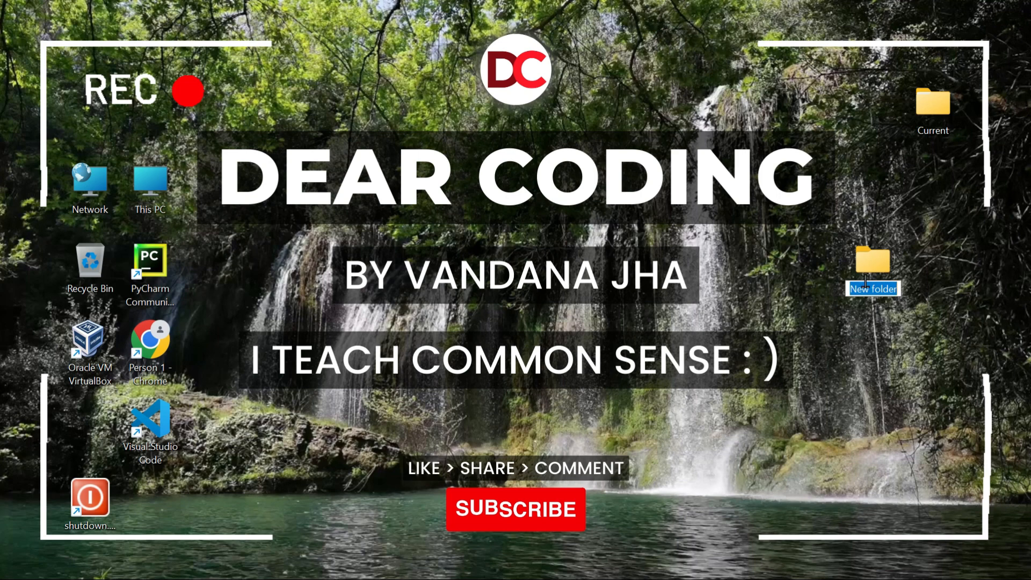
text(Python Tutorial)
key(Return)
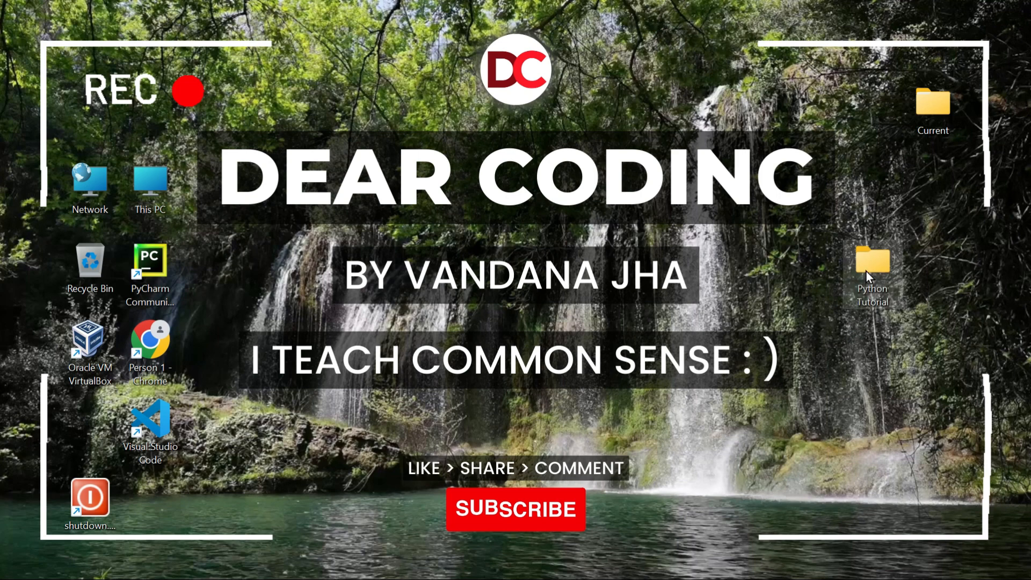
Step: Open the Python Tutorial desktop folder in Visual Studio Code and close the Welcome page
right_click(866, 272)
click(747, 518)
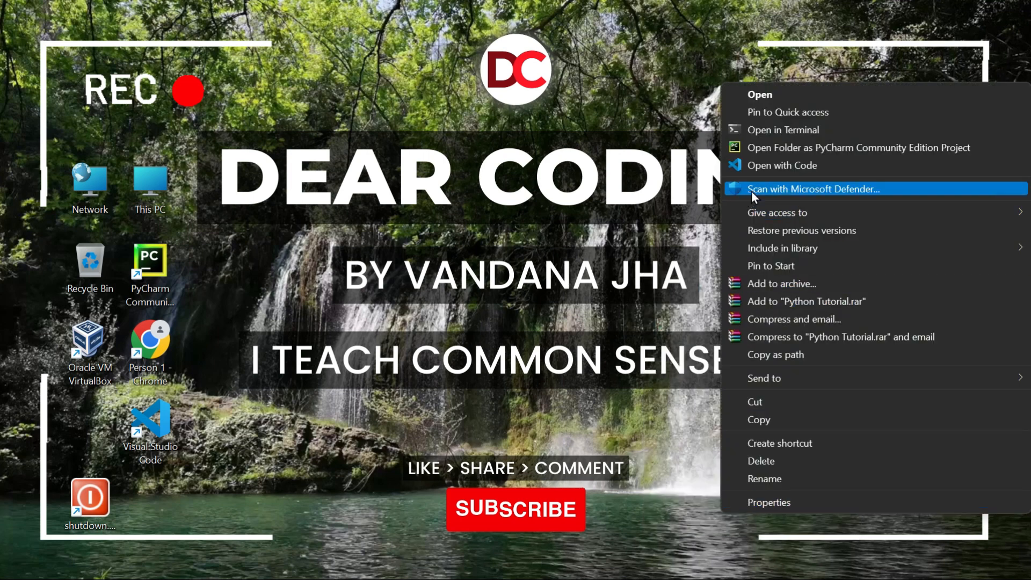
click(807, 165)
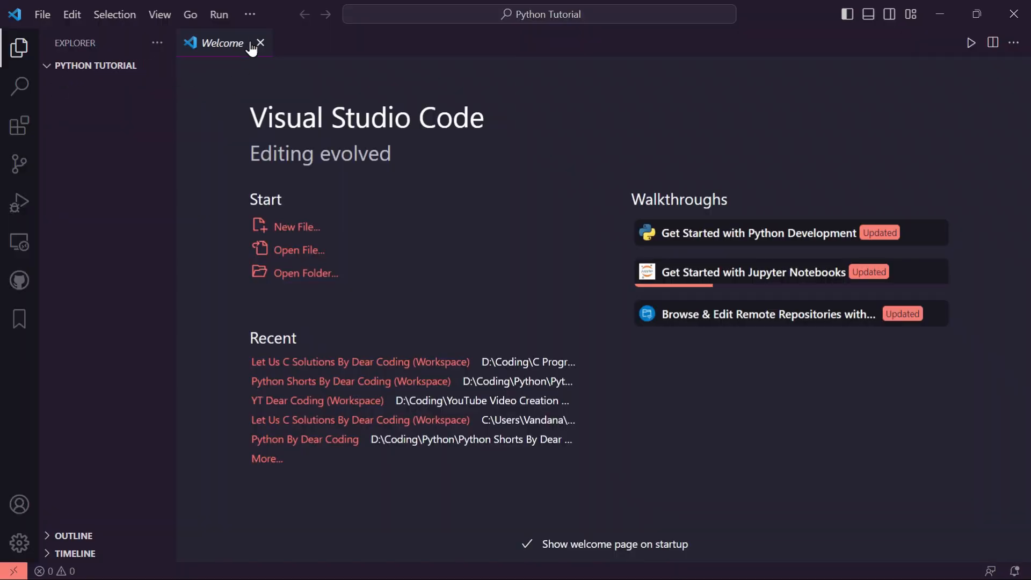
click(260, 42)
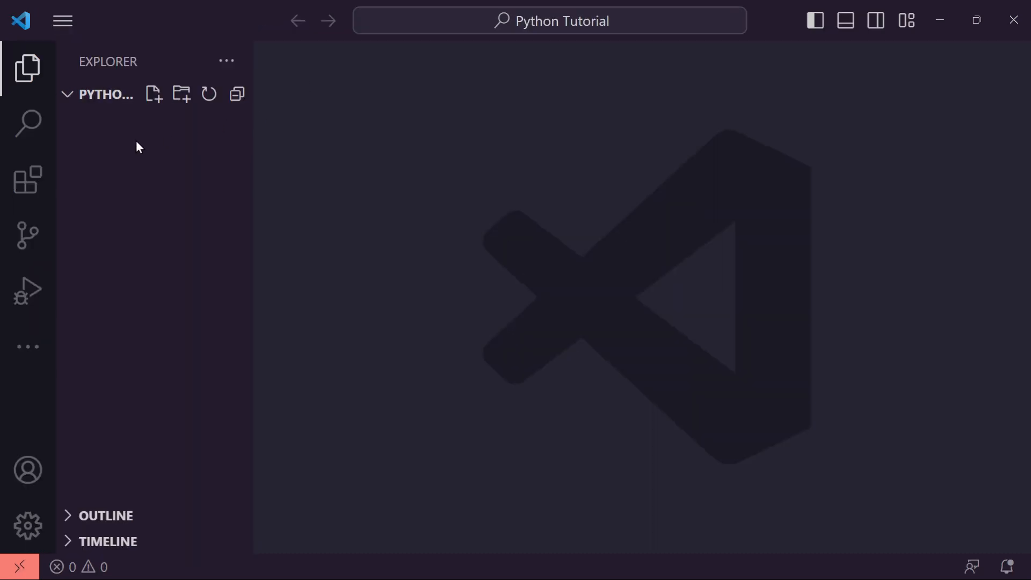
Step: Search the extensions for python, review the details of Microsoft's Python extension, and close its page
click(32, 186)
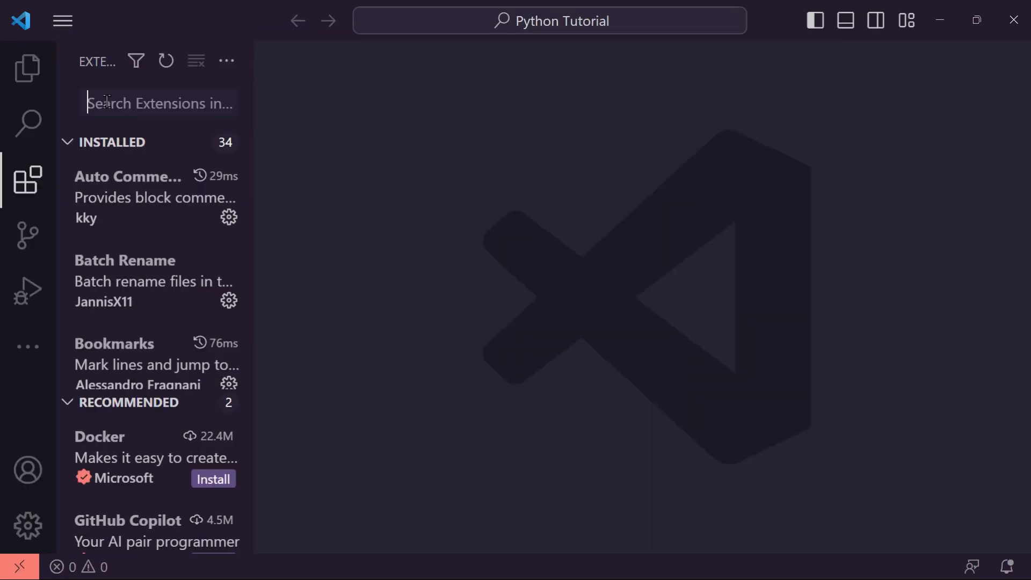
text(python)
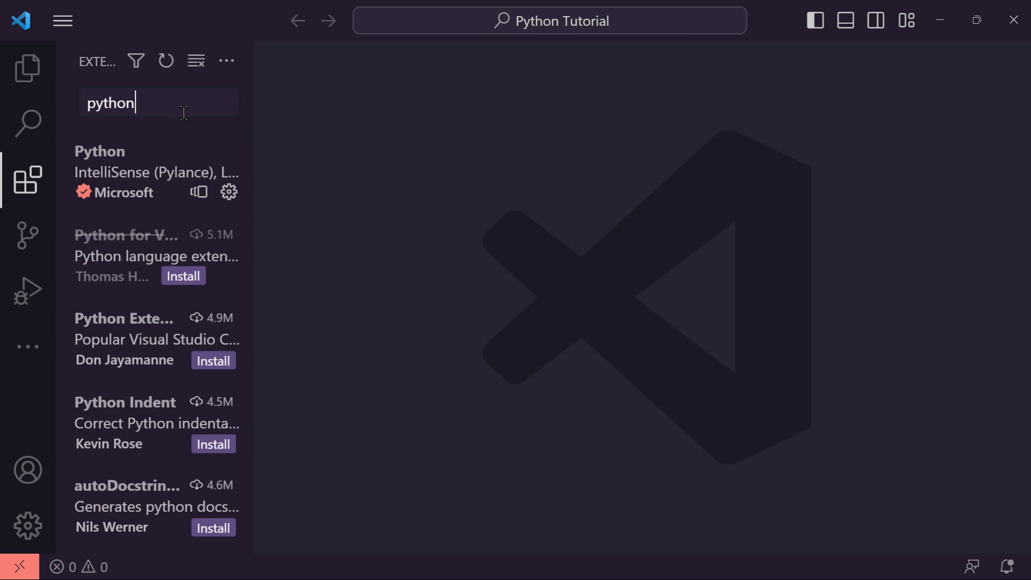
mouse_move(129, 159)
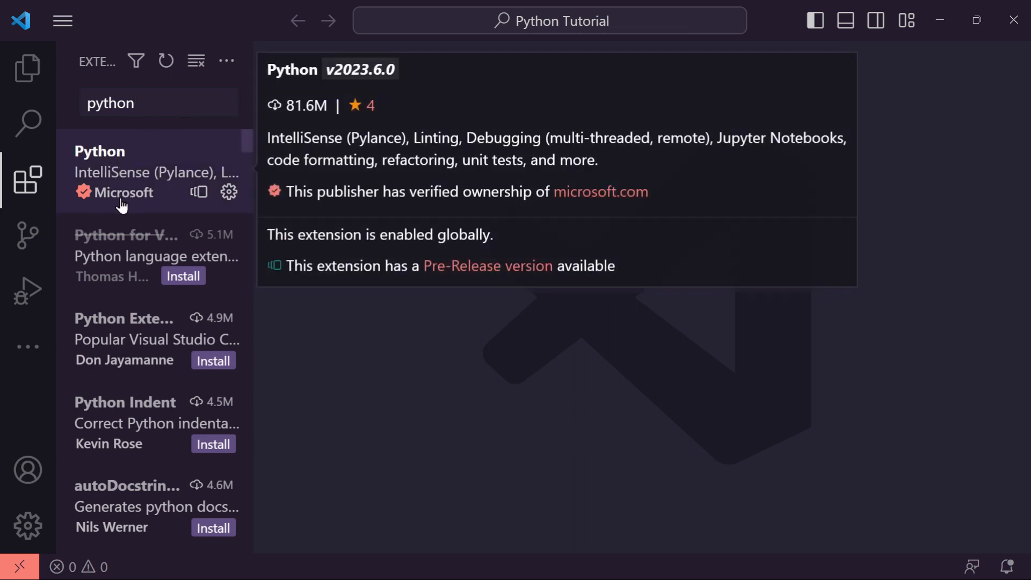
click(166, 164)
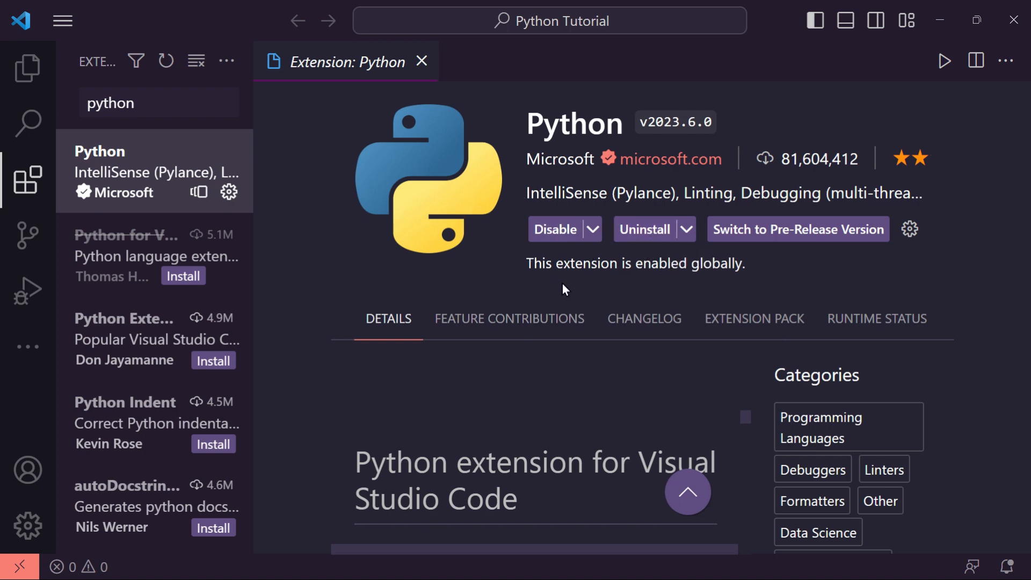
click(423, 63)
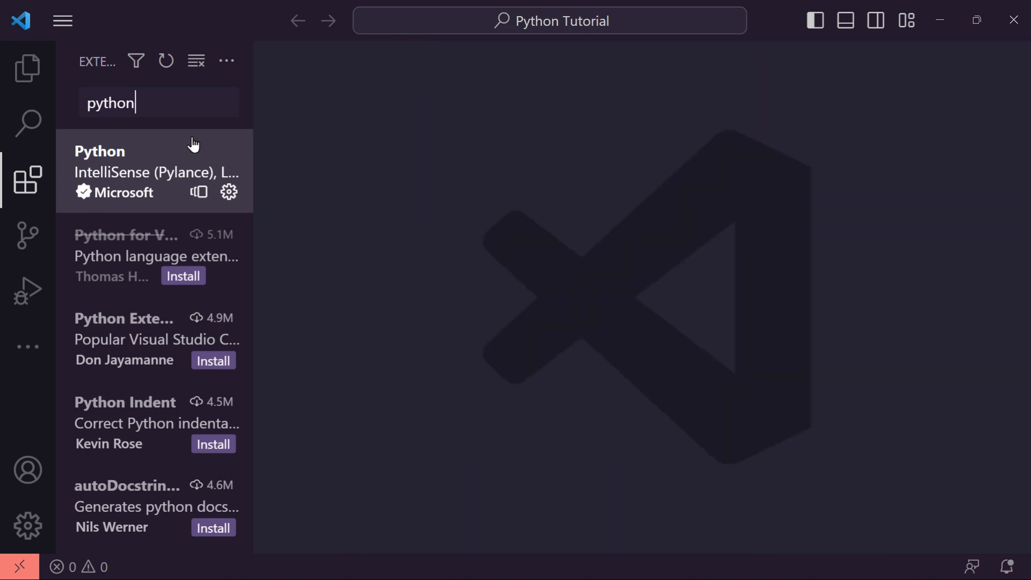
Step: Create a new file named main.py in the Python Tutorial folder
click(27, 68)
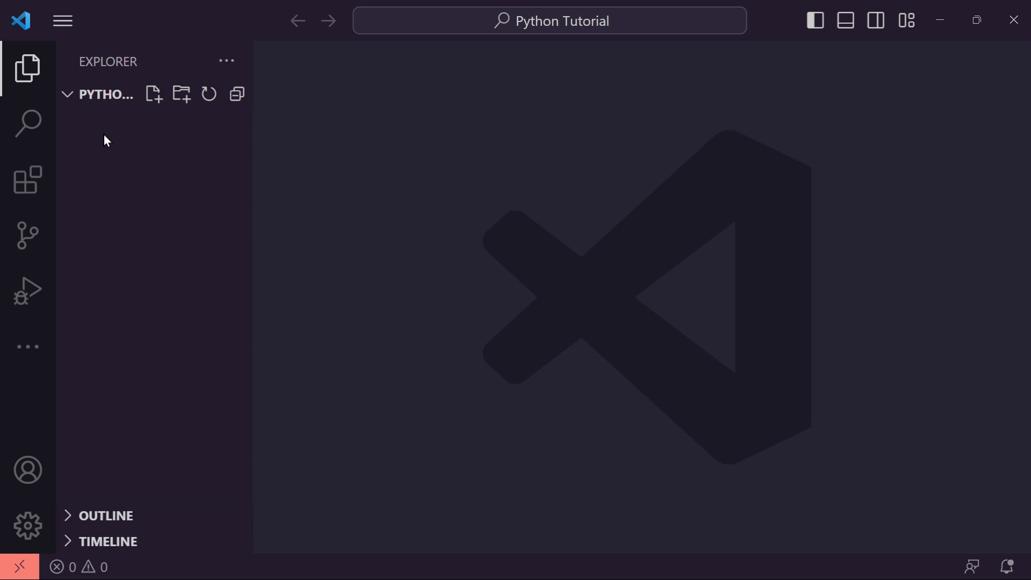
click(154, 99)
text(main.py)
drag(155, 121, 187, 121)
click(177, 171)
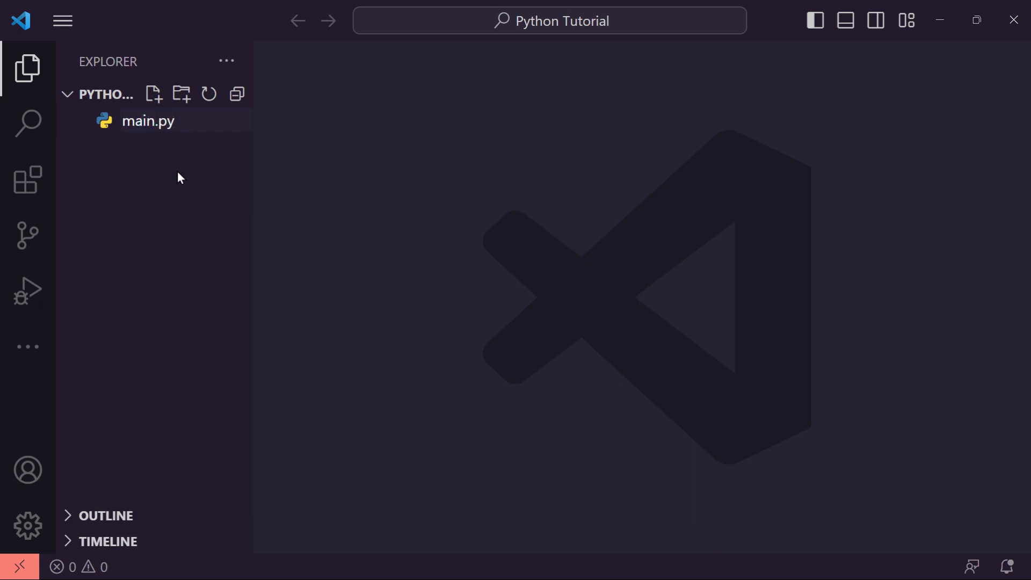
key(Return)
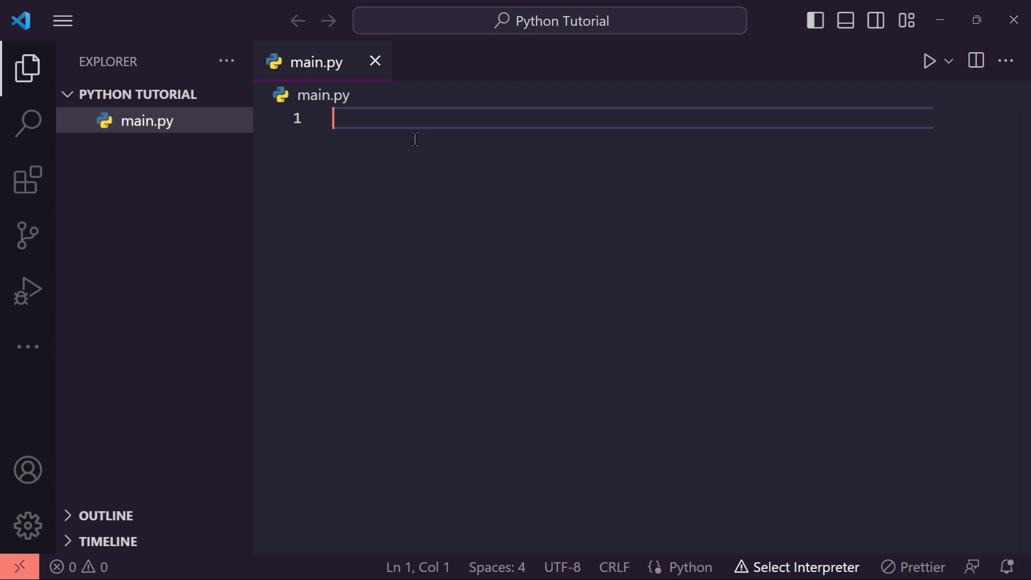
Step: Write the statement print("Python By Dear Coding") on line 1 of main.py
text(print()
key(Escape)
text(")
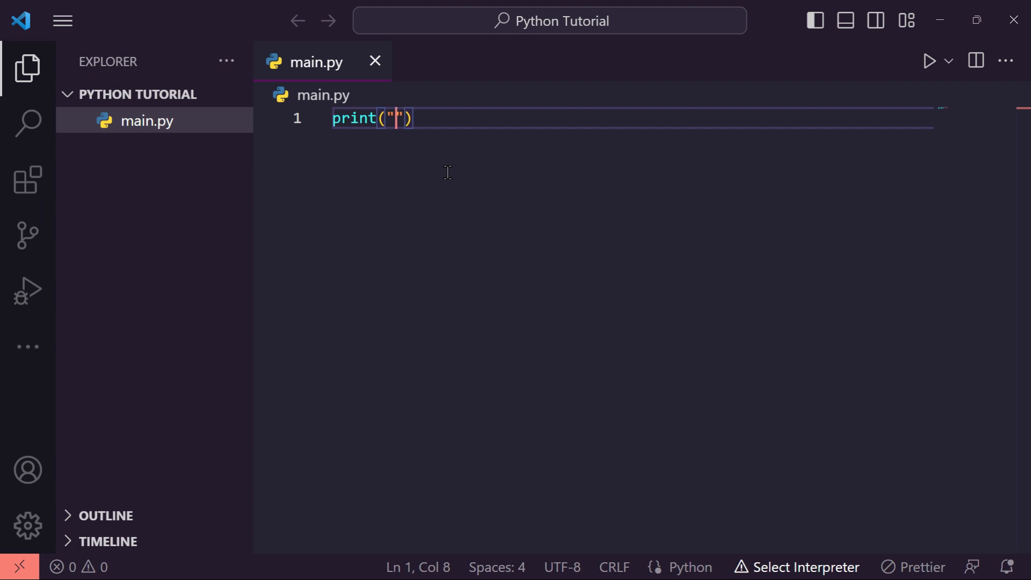
text(Pytho)
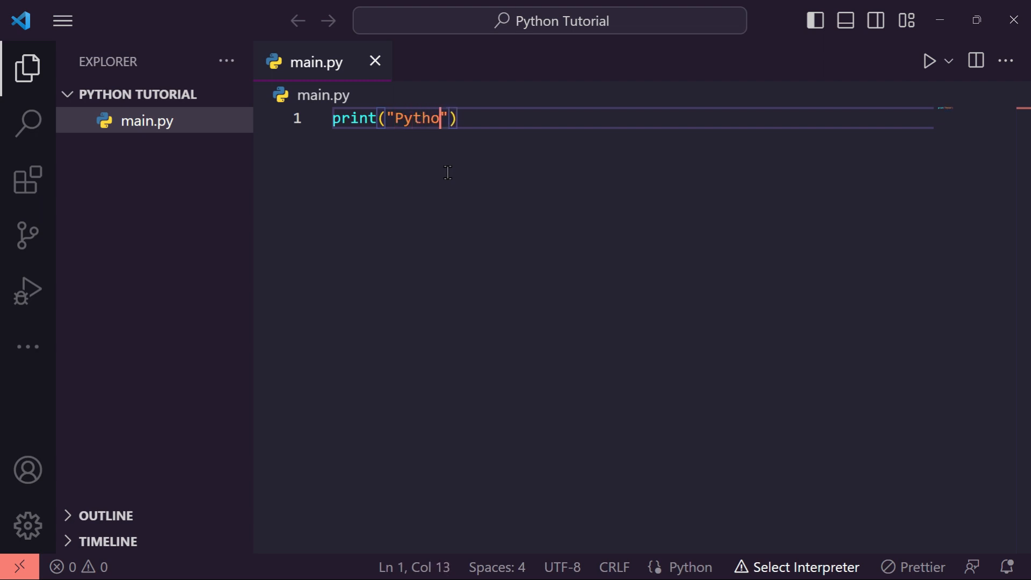
text(n By Dear Coding)
key(End)
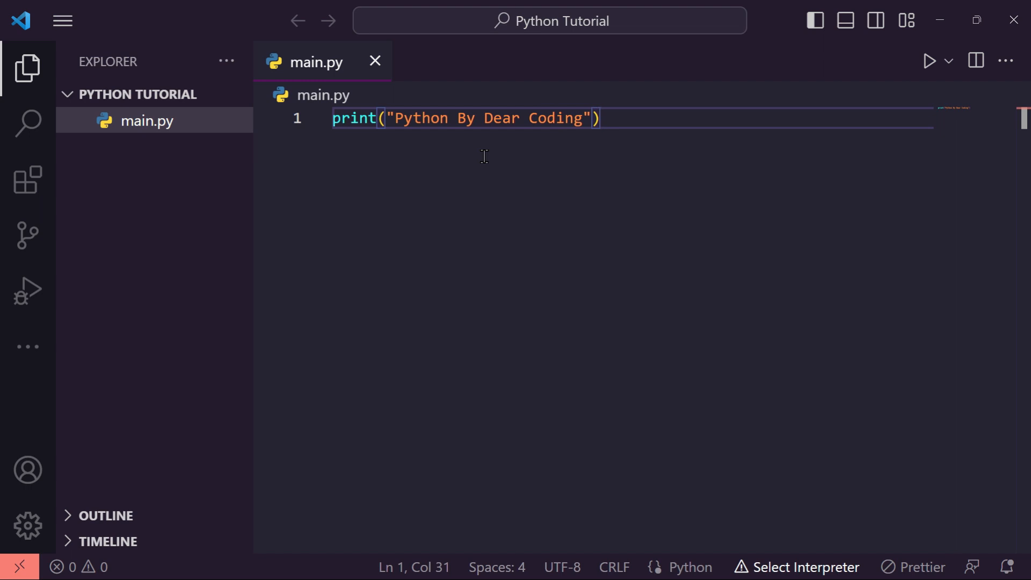
Step: Run main.py with Run Code and shrink the terminal area to give the editor more room
right_click(483, 253)
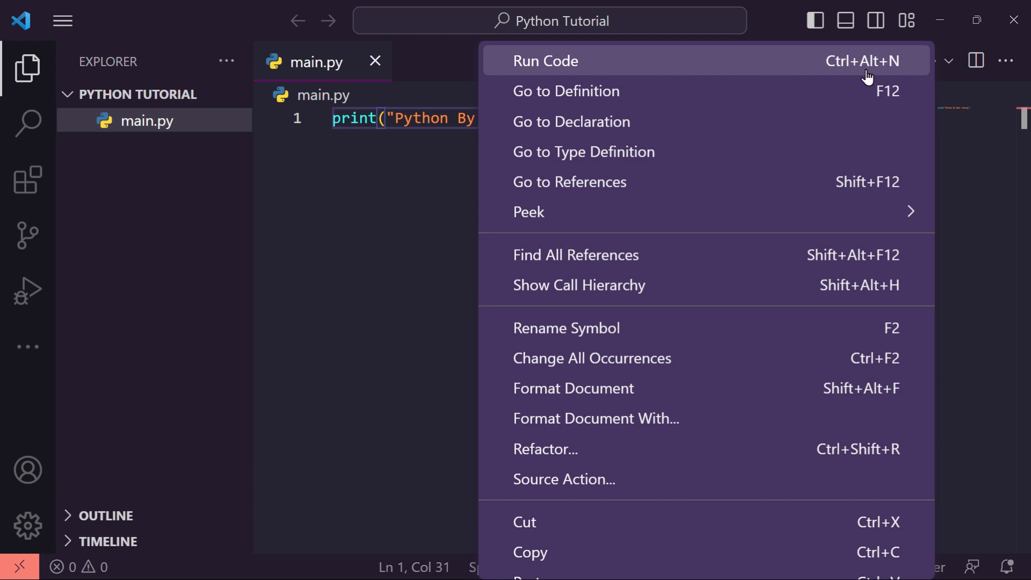
click(717, 63)
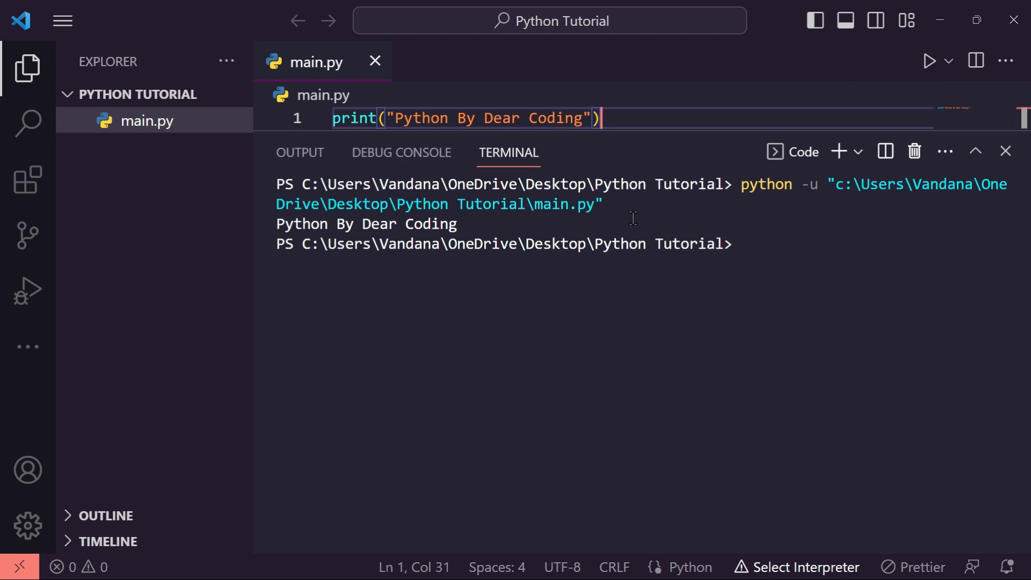
drag(634, 131, 675, 336)
Step: Compare the string inside the print statement of main.py with the program's output in the terminal
drag(410, 142, 709, 143)
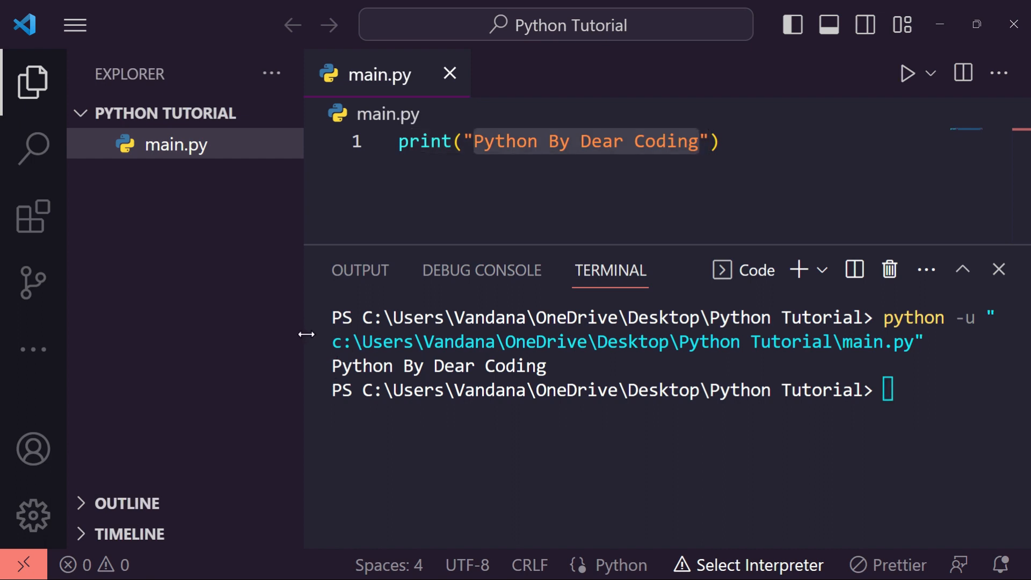
drag(330, 365, 875, 368)
drag(474, 142, 701, 133)
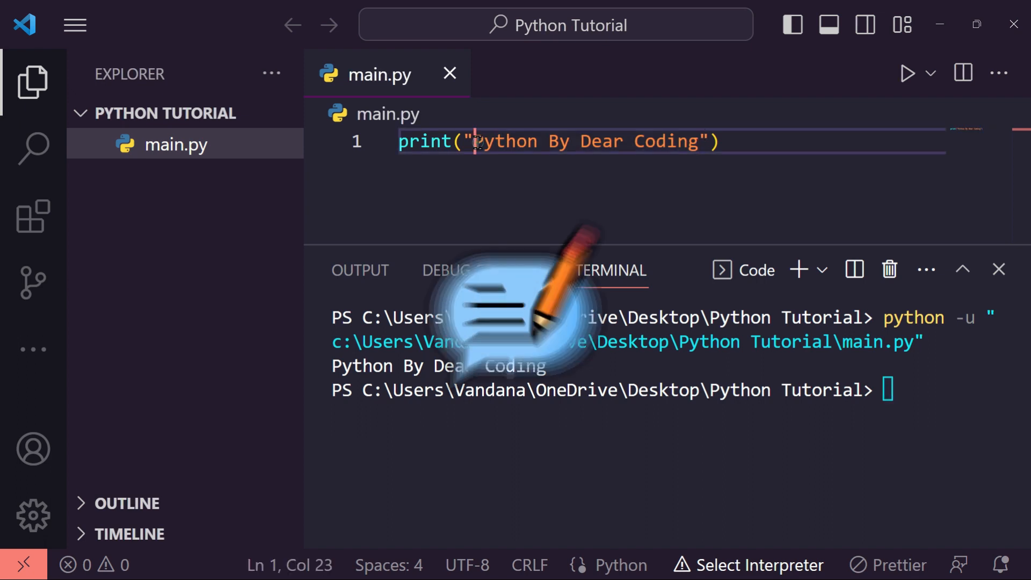
drag(474, 142, 701, 133)
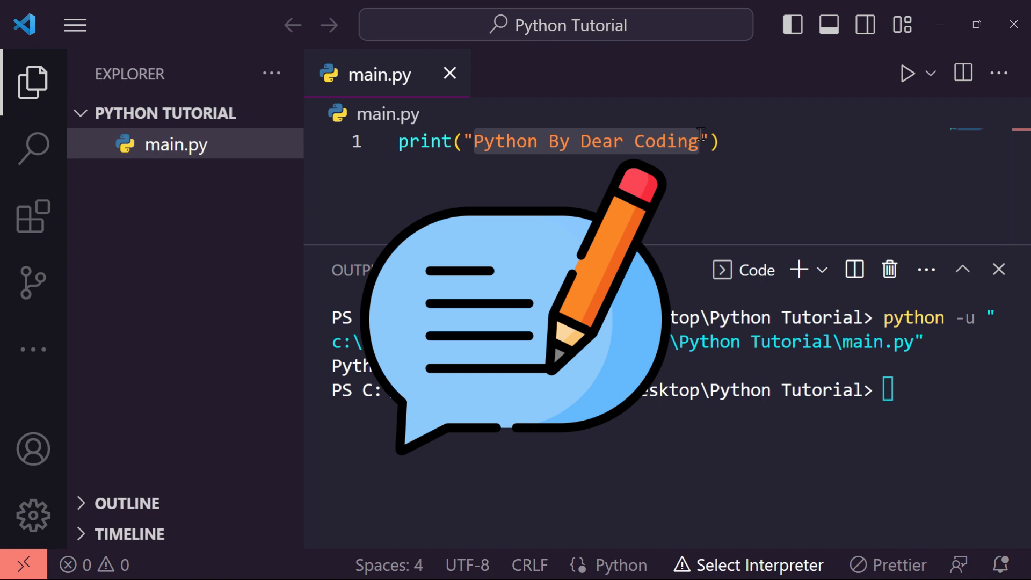